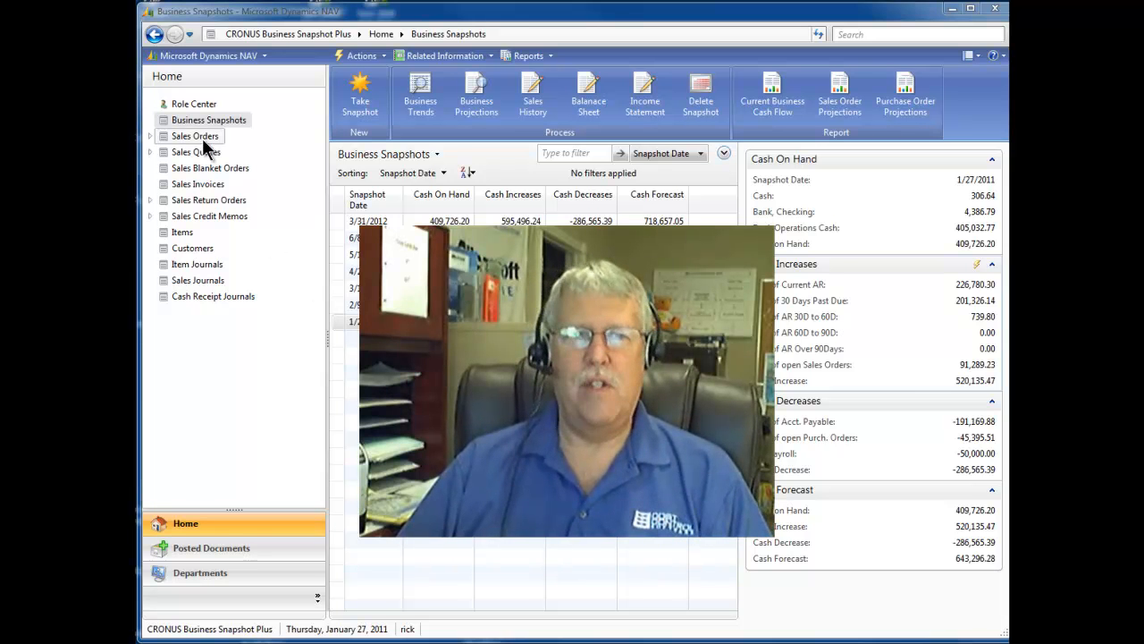
Open the Business Snapshot Setup from the Business Snapshot Plus area of the Financial Management department.
{"action": "left_click", "coordinate": [203, 575]}
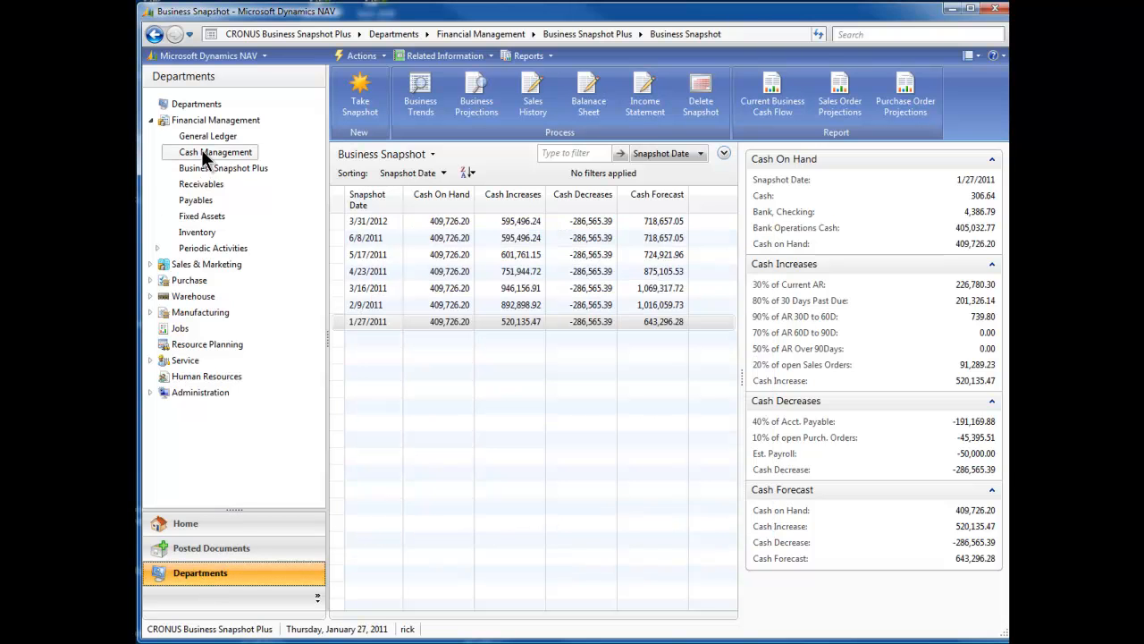
{"action": "left_click", "coordinate": [206, 168]}
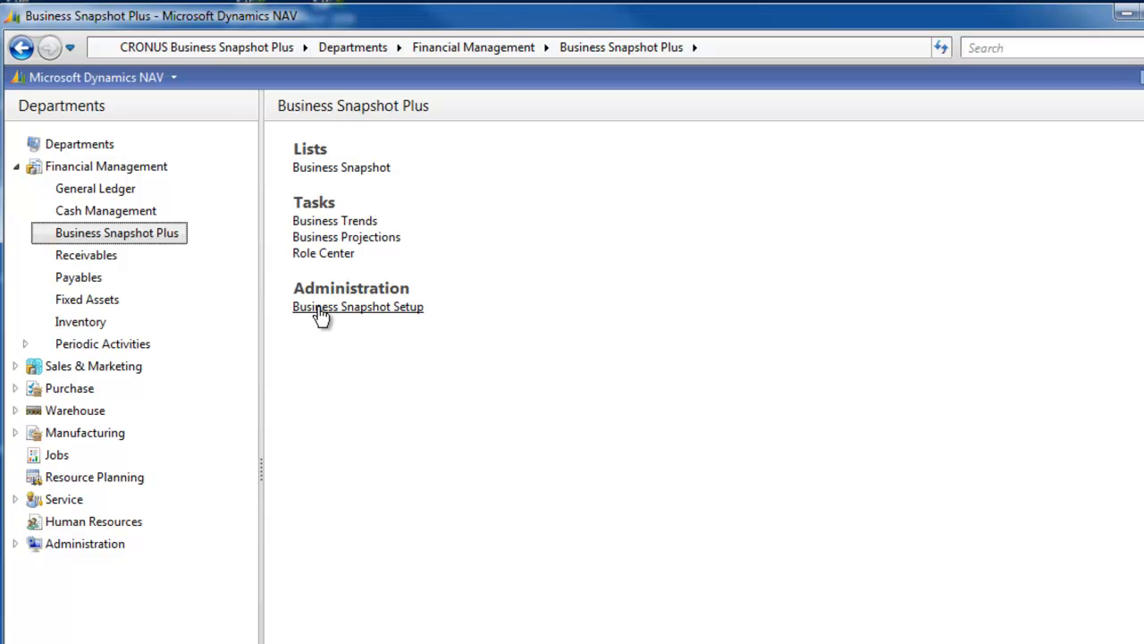
{"action": "left_click", "coordinate": [401, 310]}
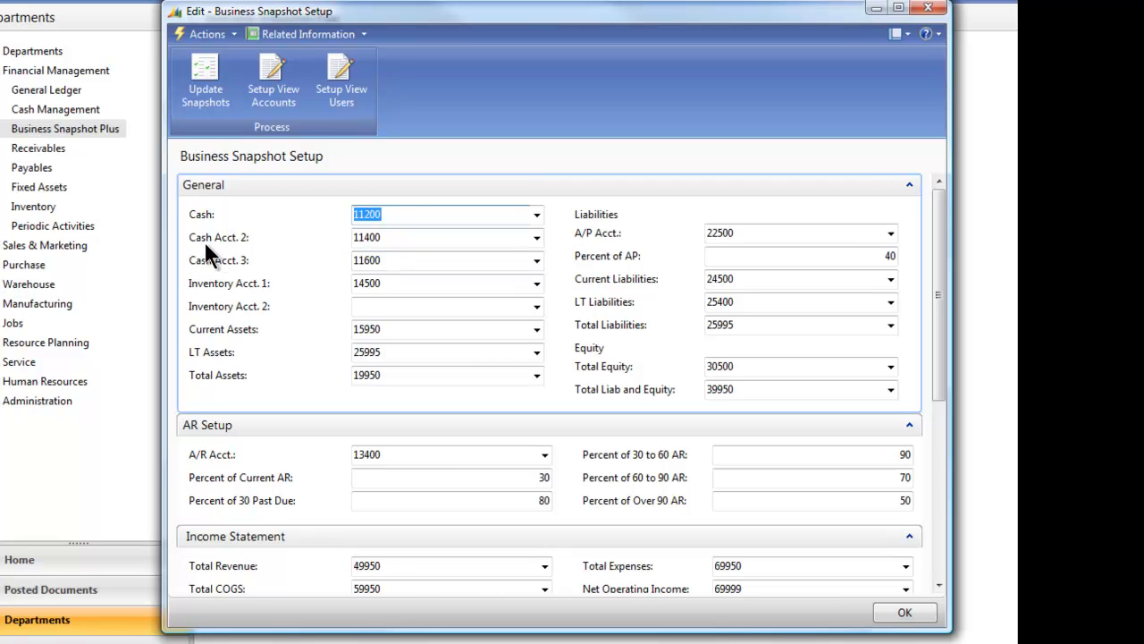
Examine the cash, asset and liability account assignments and the percent of AP in the General setup section.
{"action": "left_click", "coordinate": [394, 218]}
{"action": "left_click", "coordinate": [385, 330]}
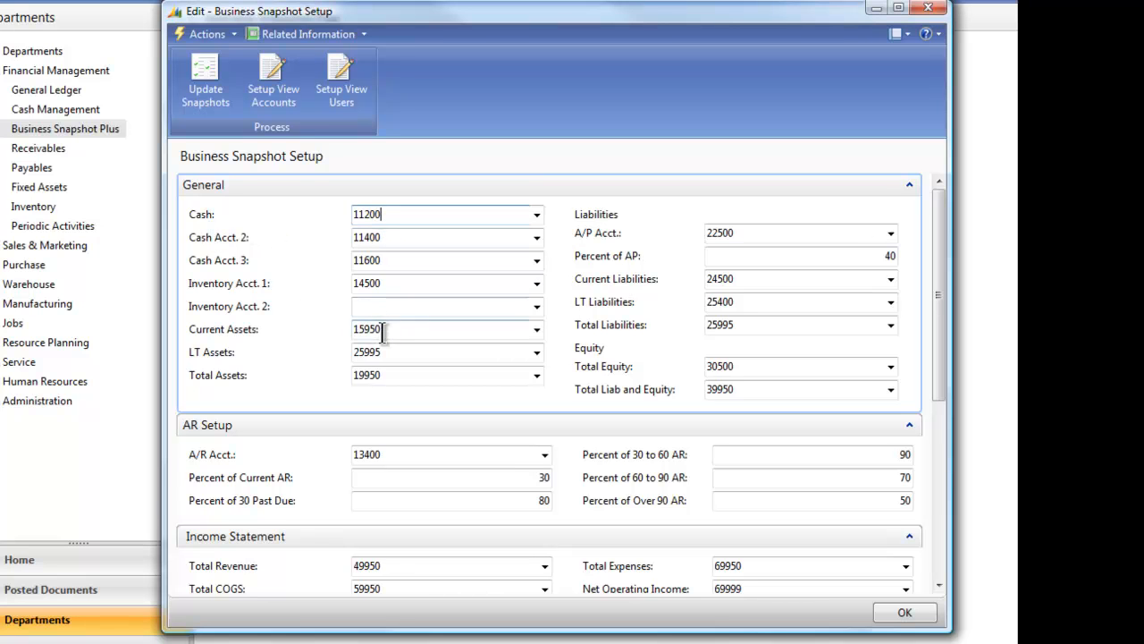
{"action": "left_click", "coordinate": [538, 329]}
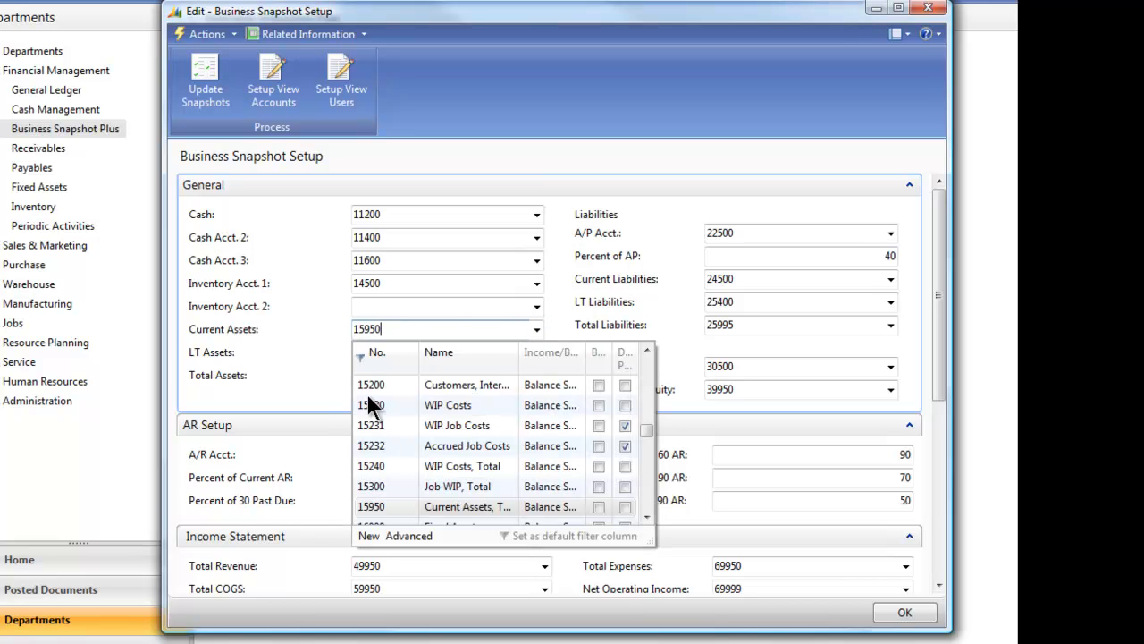
{"action": "left_click", "coordinate": [398, 330]}
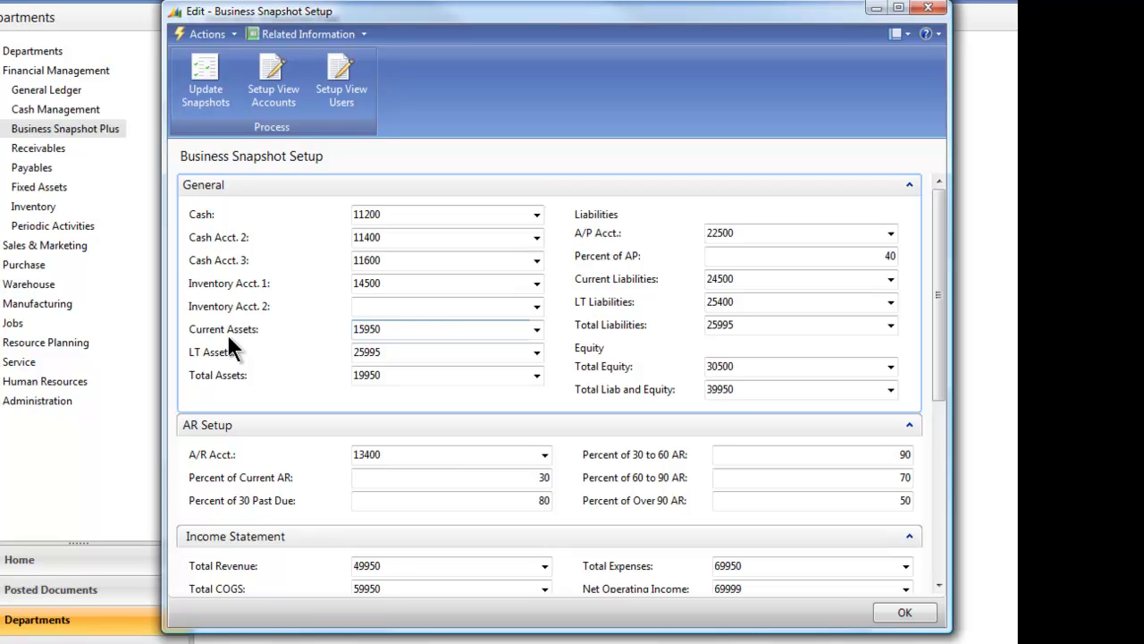
{"action": "left_click", "coordinate": [429, 375]}
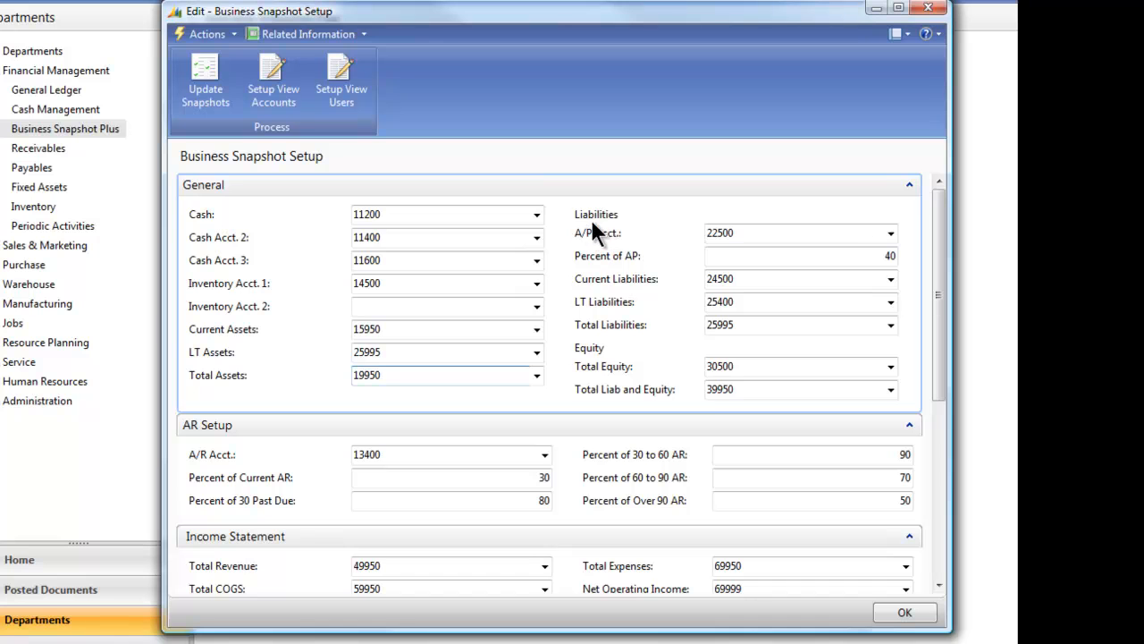
{"action": "left_click", "coordinate": [760, 235]}
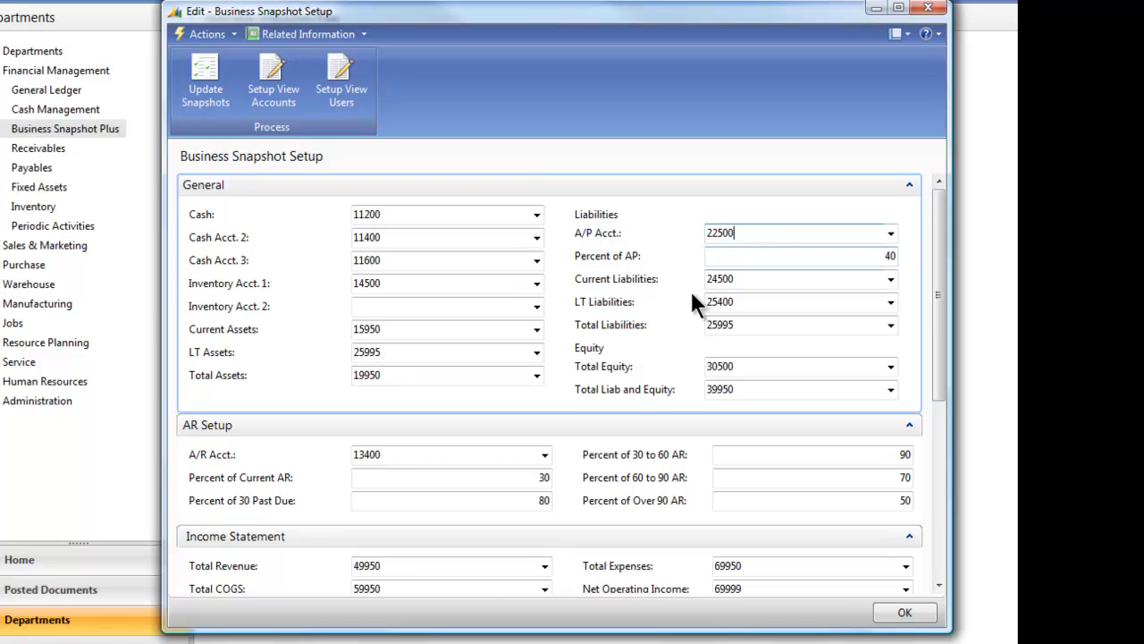
{"action": "left_click", "coordinate": [749, 256]}
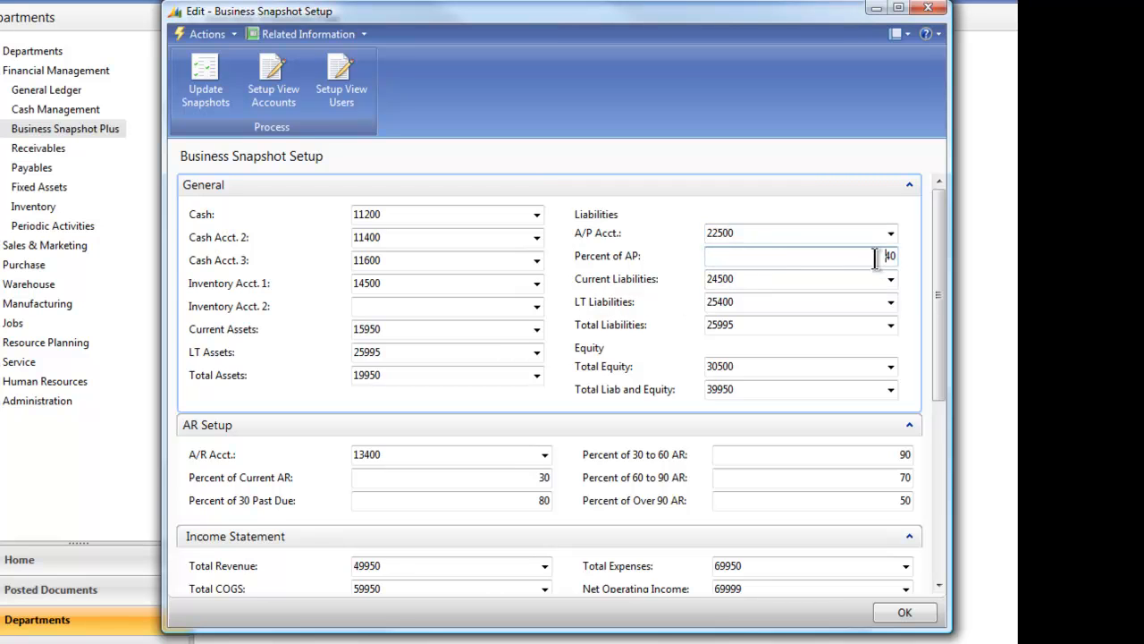
{"action": "left_click_drag", "start_coordinate": [872, 257], "coordinate": [908, 257]}
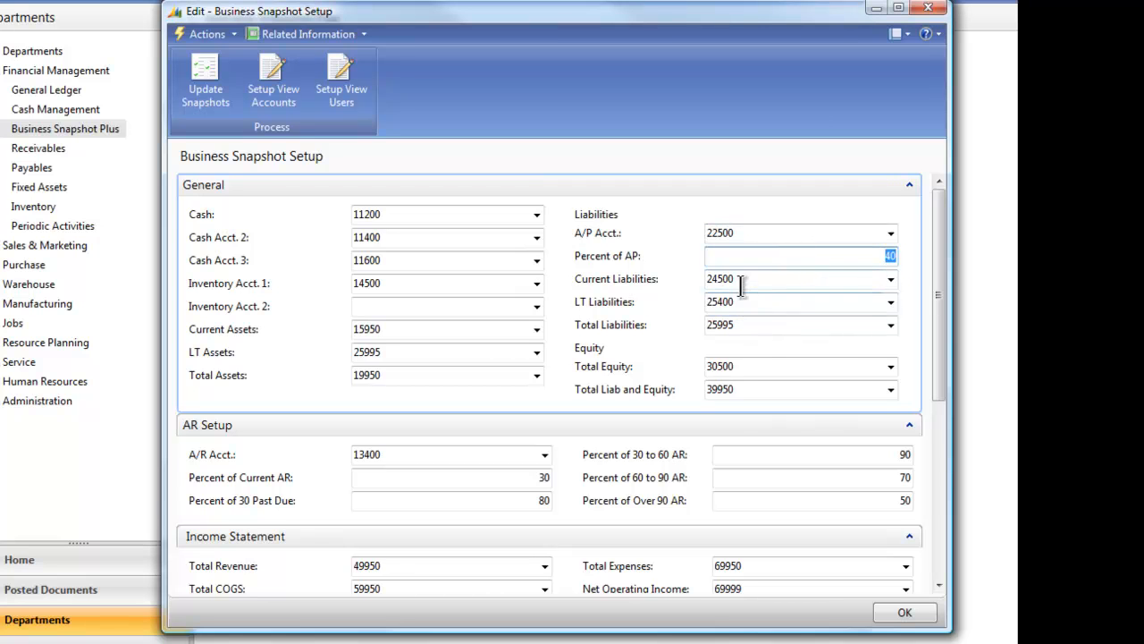
Review the AR Setup section's receivables account and the collection percentages for each aging period.
{"action": "left_click_drag", "start_coordinate": [941, 212], "coordinate": [943, 291]}
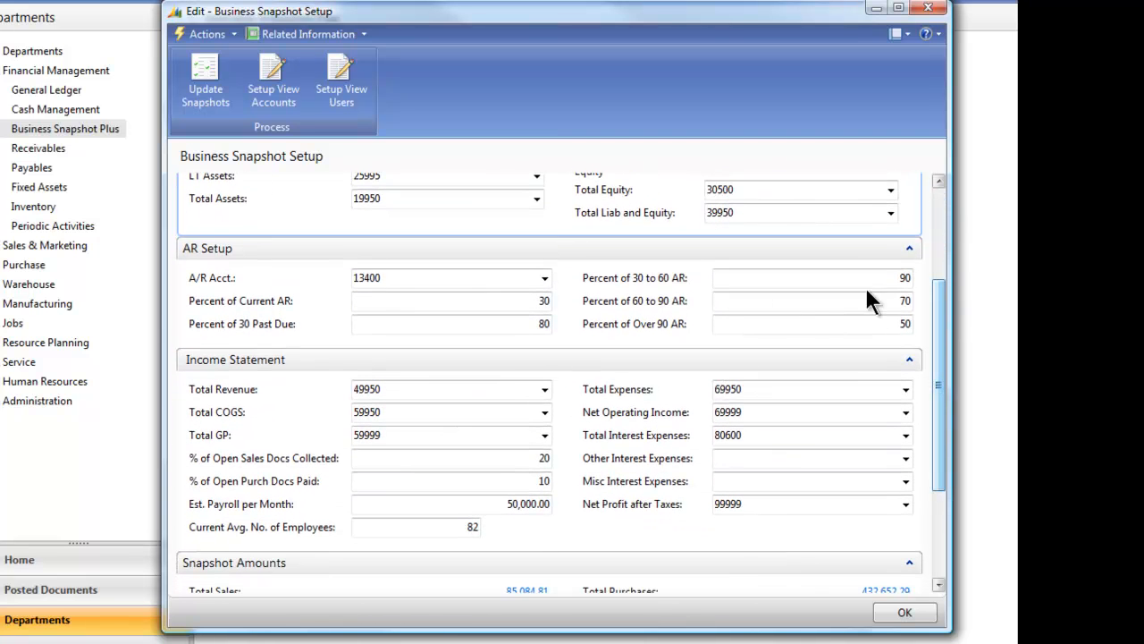
{"action": "left_click", "coordinate": [409, 278]}
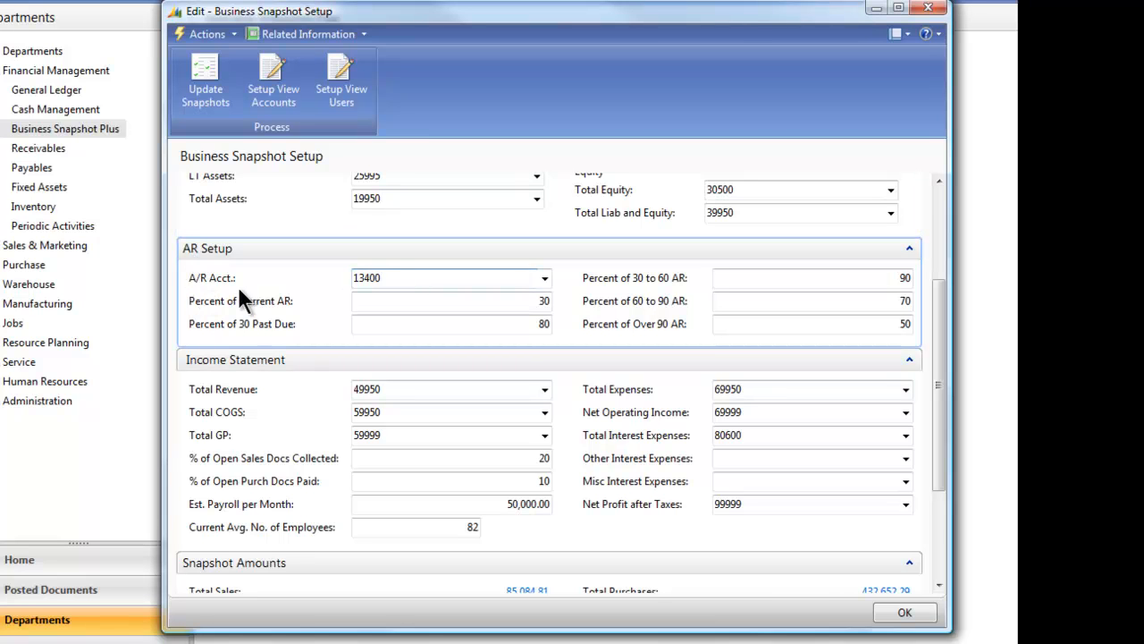
{"action": "left_click", "coordinate": [442, 304]}
{"action": "left_click", "coordinate": [447, 320]}
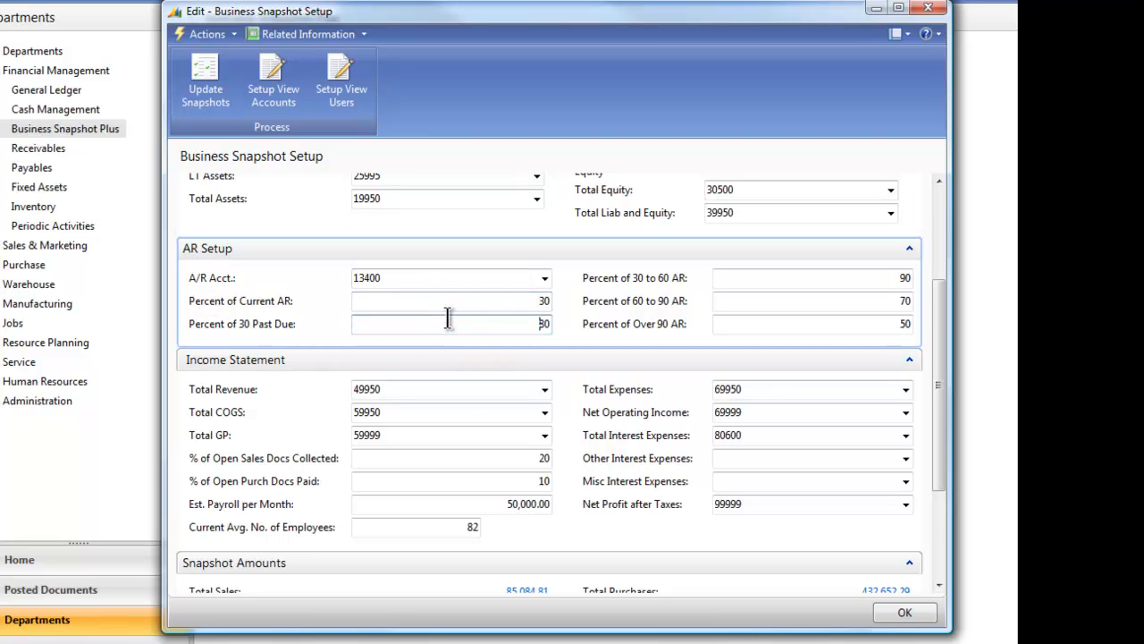
{"action": "left_click", "coordinate": [863, 279]}
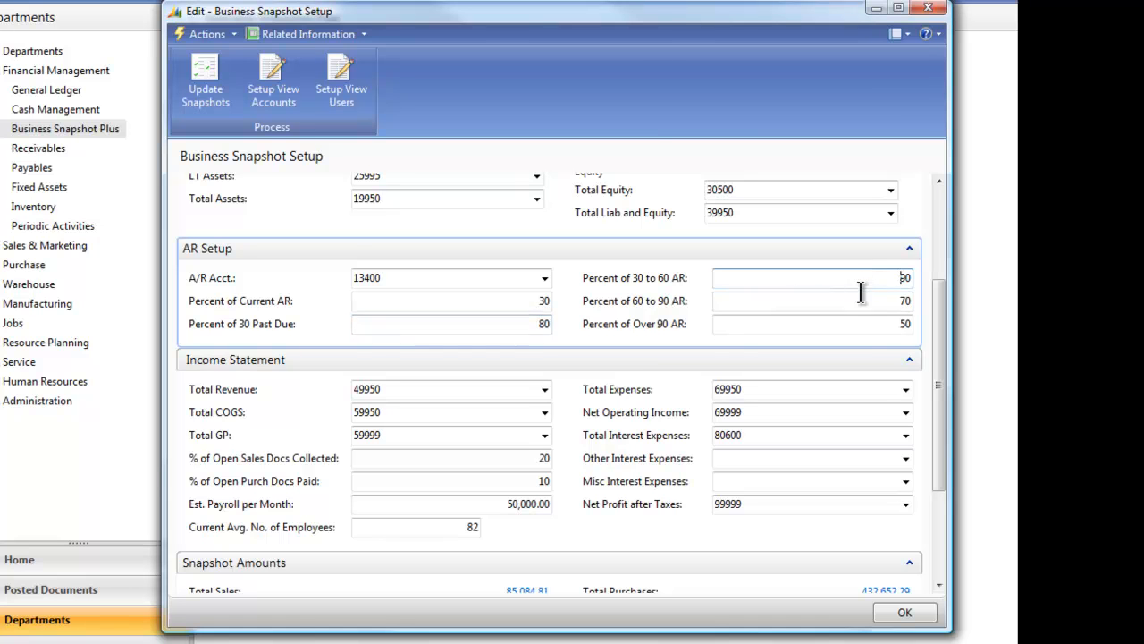
{"action": "left_click", "coordinate": [855, 302]}
{"action": "left_click", "coordinate": [845, 324]}
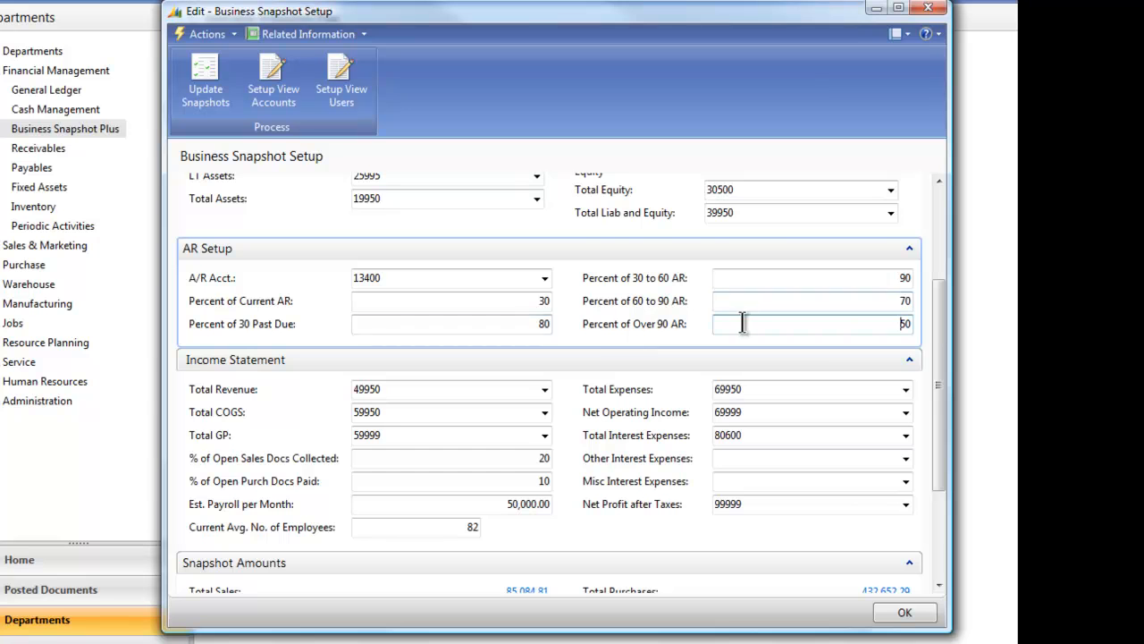
Review the Income Statement section's open document percentages, estimated monthly payroll and average number of employees.
{"action": "left_click_drag", "start_coordinate": [937, 308], "coordinate": [937, 383]}
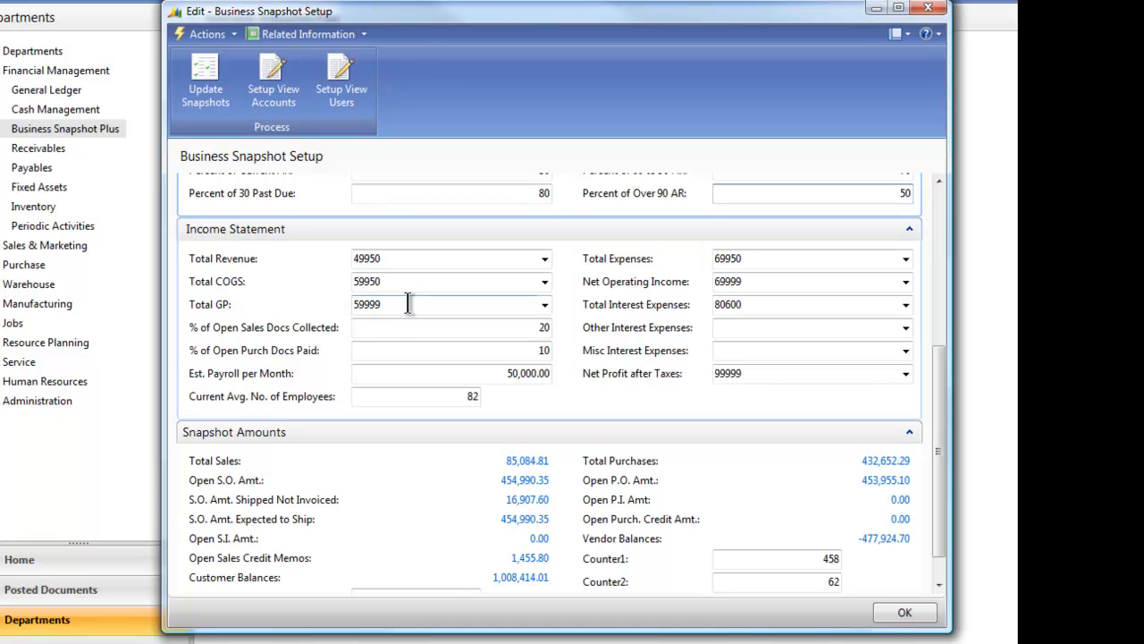
{"action": "left_click", "coordinate": [479, 334]}
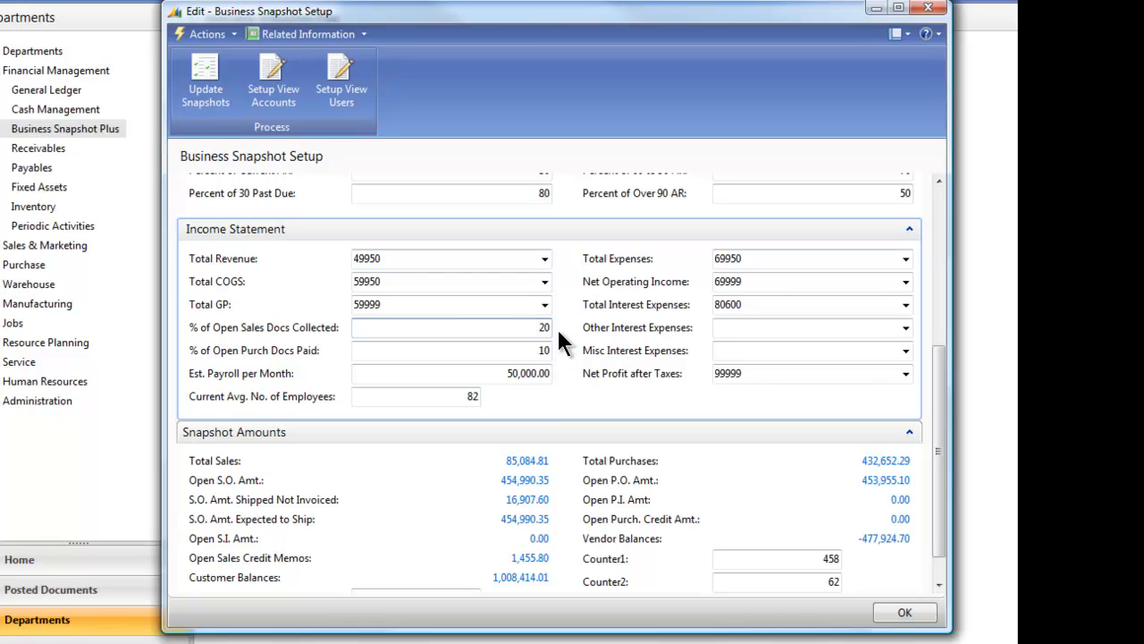
{"action": "left_click", "coordinate": [477, 350]}
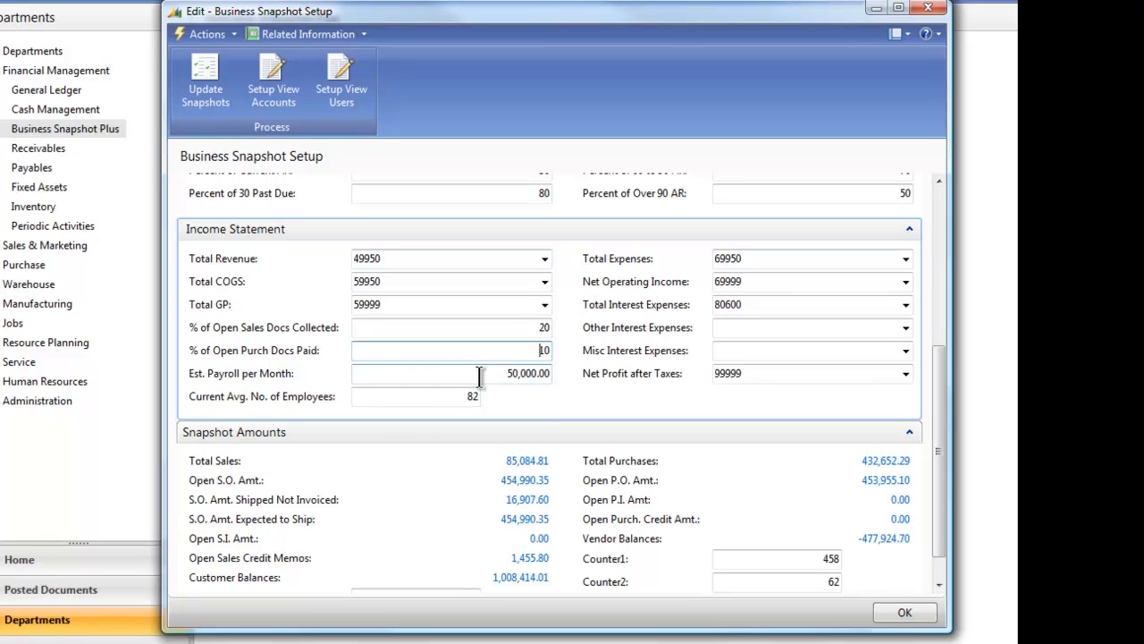
{"action": "left_click_drag", "start_coordinate": [504, 374], "coordinate": [577, 393]}
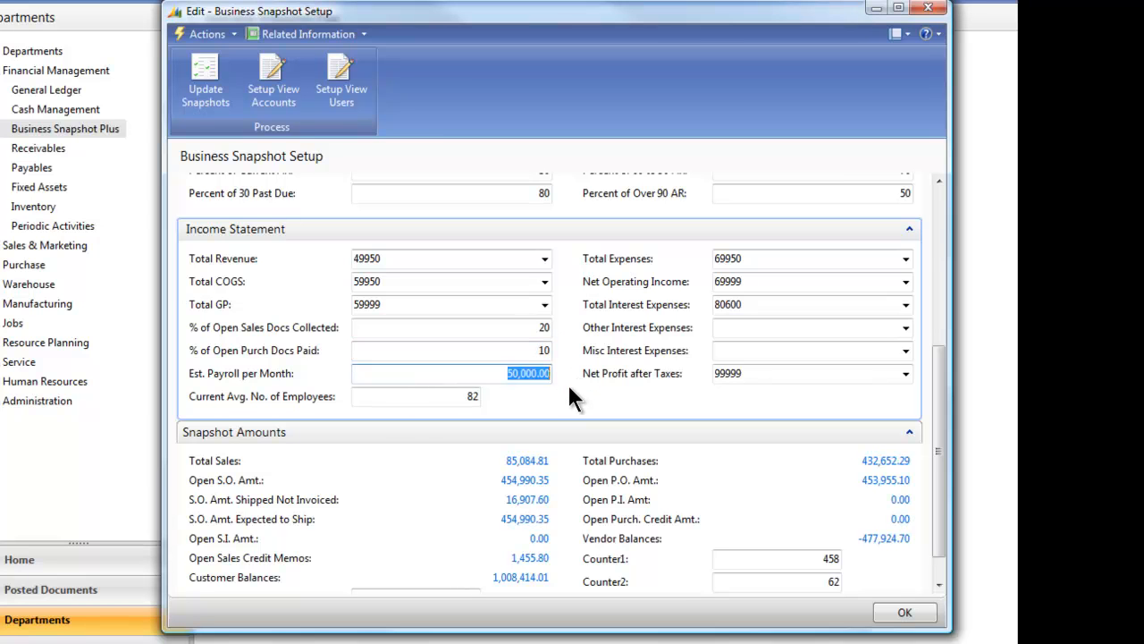
{"action": "left_click", "coordinate": [501, 376]}
{"action": "left_click", "coordinate": [441, 399]}
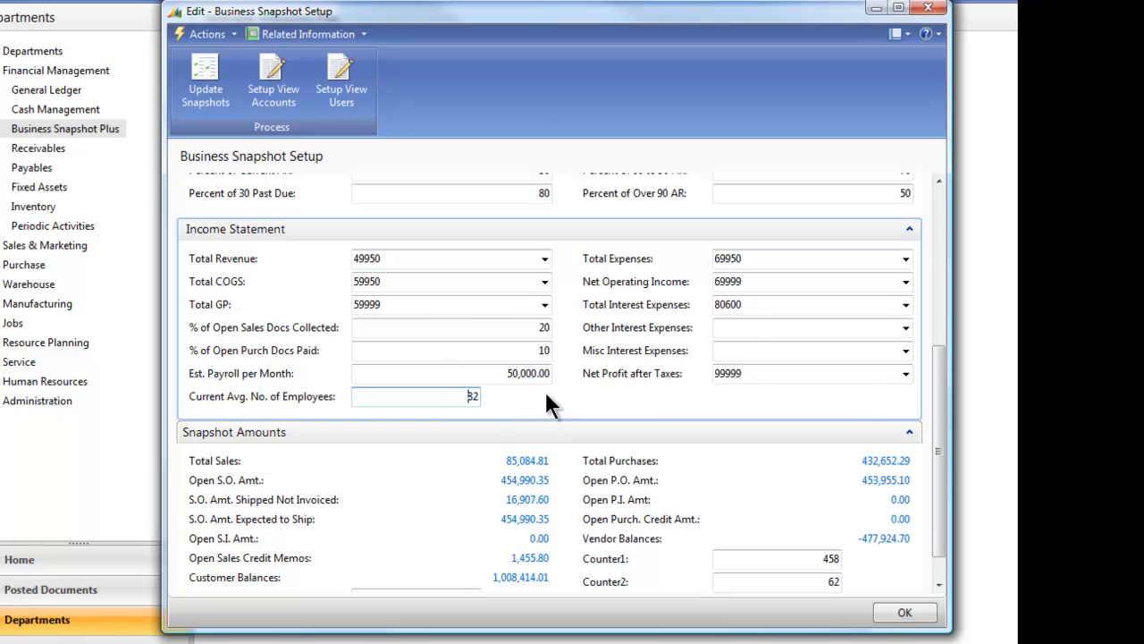
Examine the Snapshot Amounts section, including the Counter1 and Counter2 fields.
{"action": "scroll", "coordinate": [543, 390], "scroll_direction": "down", "scroll_amount": 1}
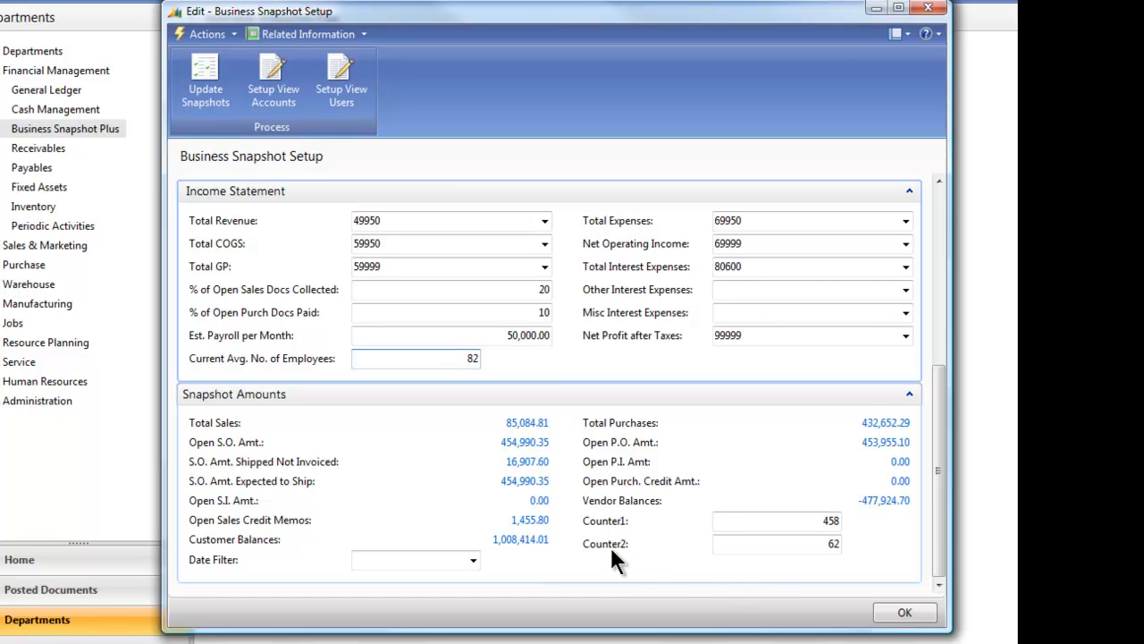
{"action": "left_click", "coordinate": [816, 521]}
{"action": "left_click_drag", "start_coordinate": [849, 523], "coordinate": [866, 545]}
{"action": "left_click", "coordinate": [748, 542]}
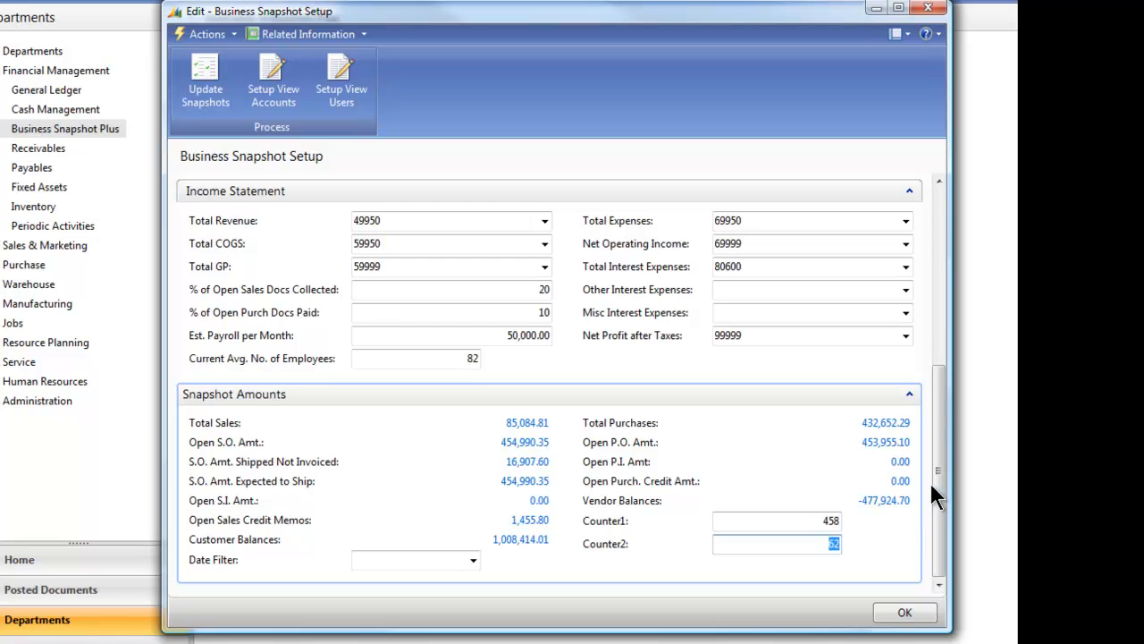
Open the Business View User Setup Card of the second user in the view users list and bring it fully into view.
{"action": "left_click_drag", "start_coordinate": [942, 480], "coordinate": [924, 301]}
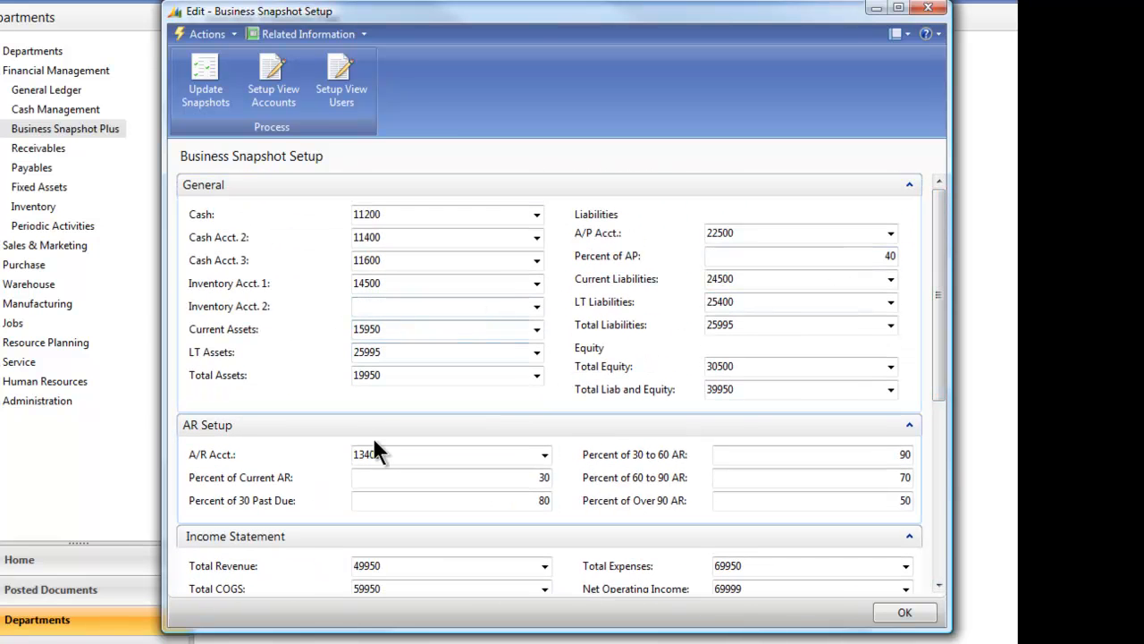
{"action": "left_click", "coordinate": [339, 87]}
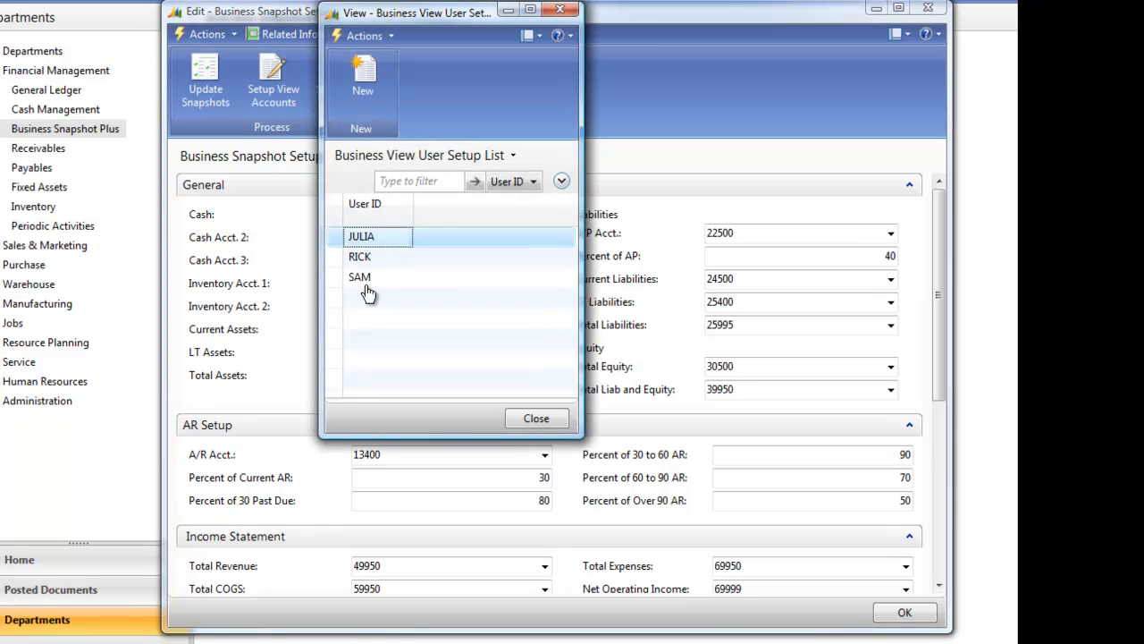
{"action": "left_click", "coordinate": [370, 258]}
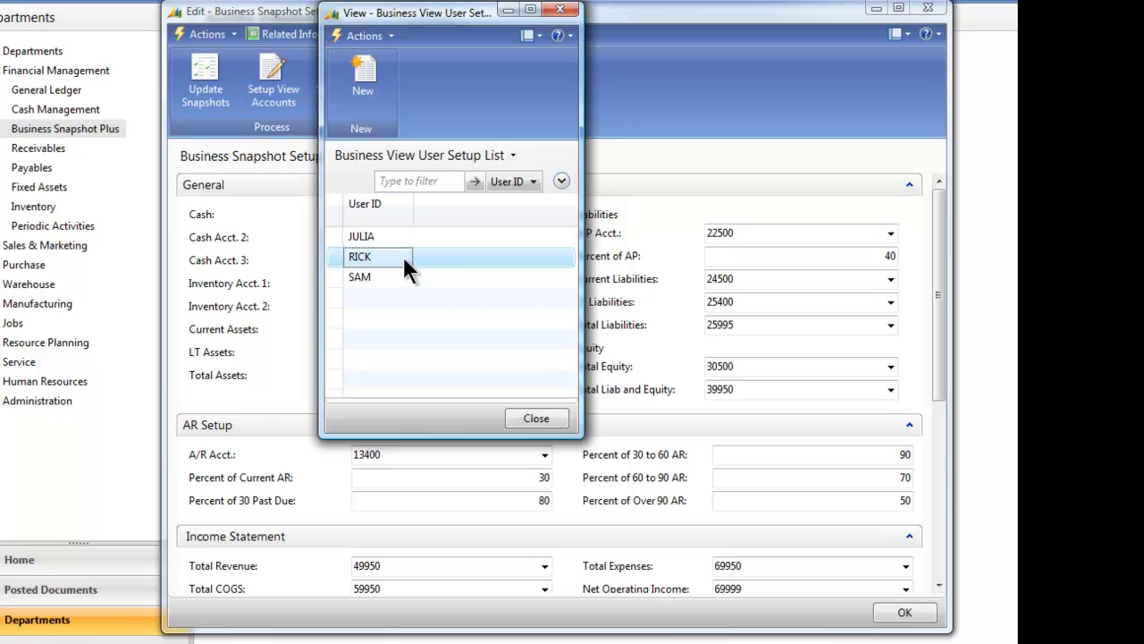
{"action": "double_click", "coordinate": [372, 262]}
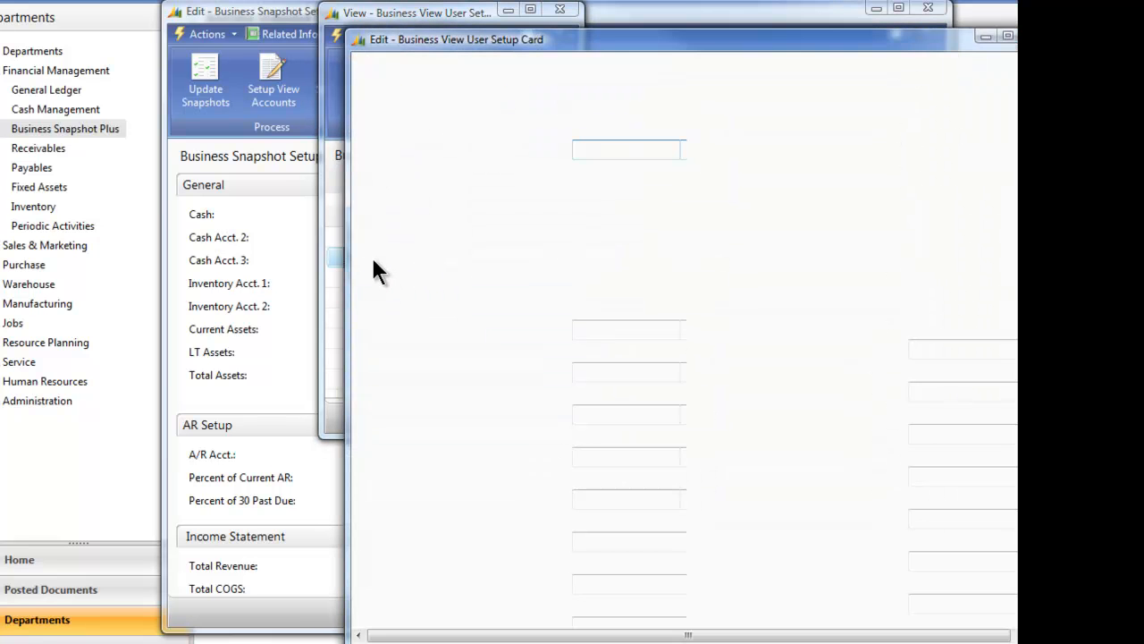
{"action": "left_click_drag", "start_coordinate": [634, 41], "coordinate": [624, 0]}
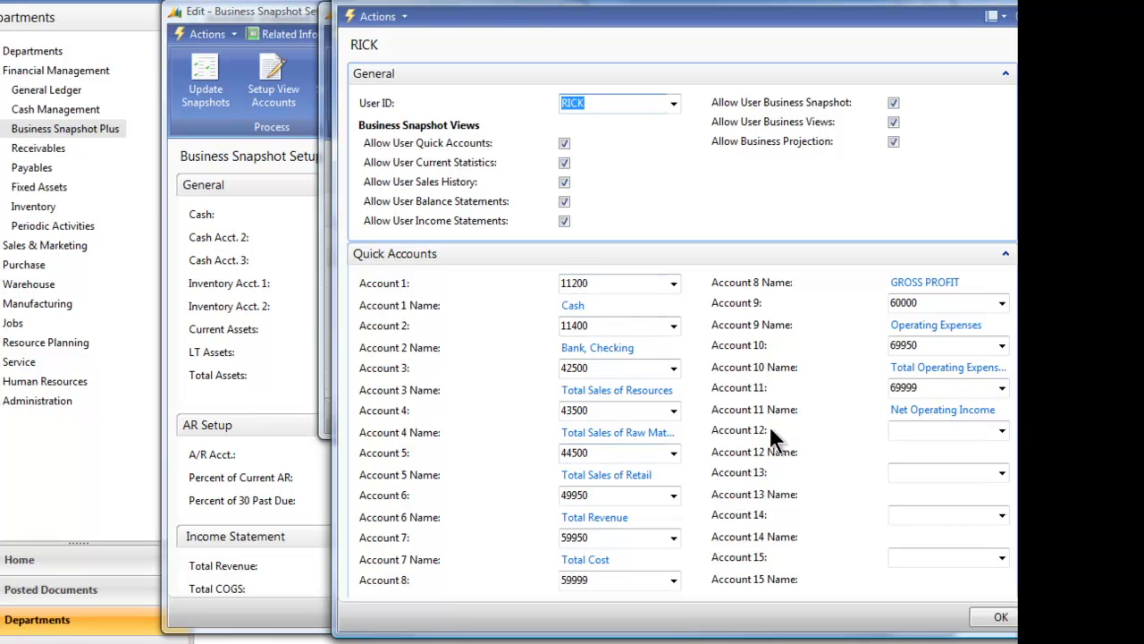
Review the user's quick accounts and filters, switching the permission to change the department filter off and back on.
{"action": "scroll", "coordinate": [984, 373], "scroll_direction": "down", "scroll_amount": 2}
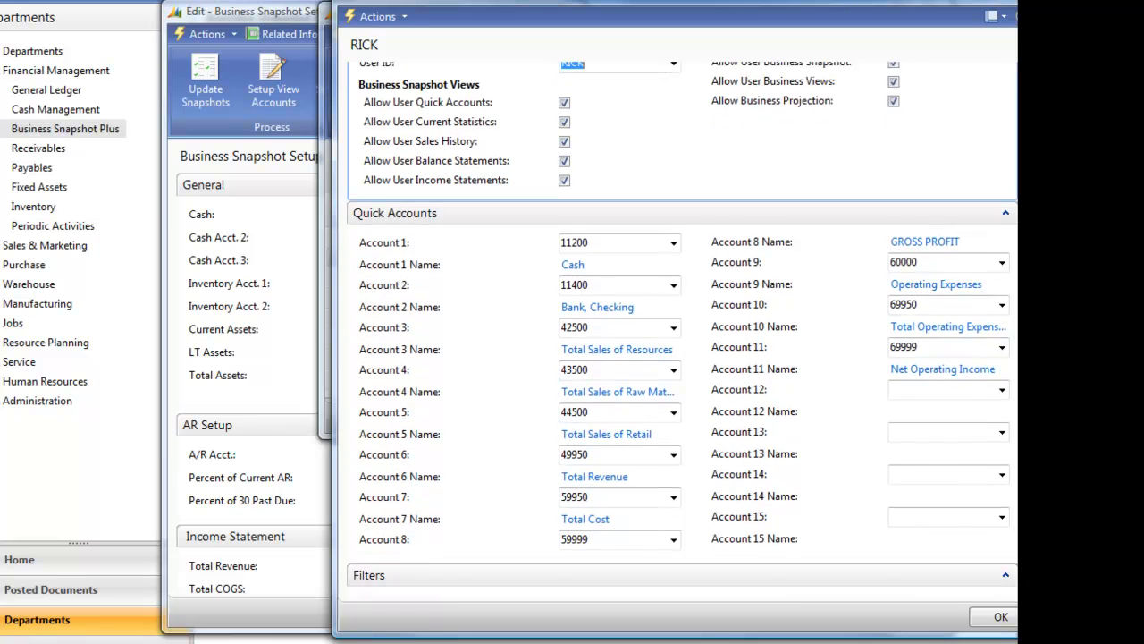
{"action": "scroll", "coordinate": [683, 325], "scroll_direction": "down", "scroll_amount": 1}
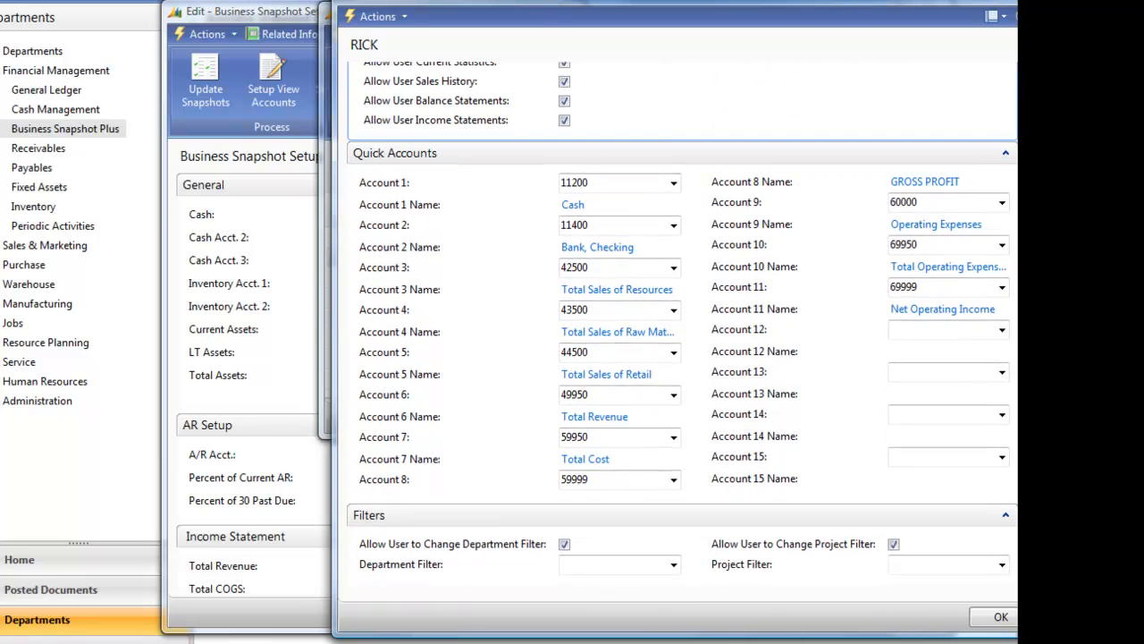
{"action": "scroll", "coordinate": [960, 449], "scroll_direction": "up", "scroll_amount": 3}
{"action": "scroll", "coordinate": [961, 449], "scroll_direction": "down", "scroll_amount": 3}
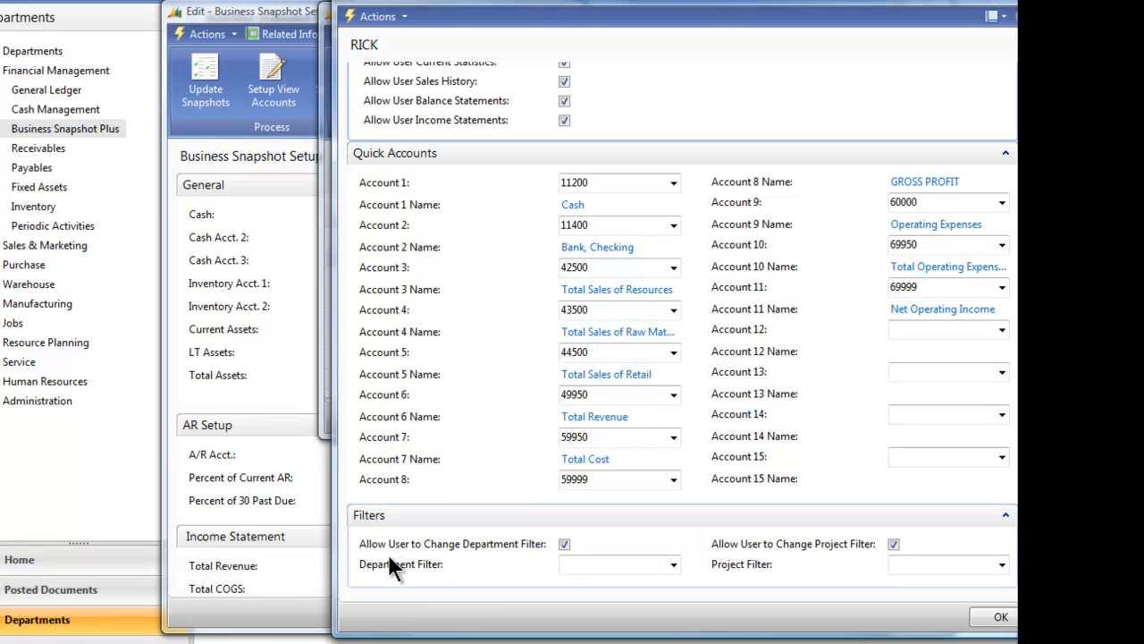
{"action": "left_click", "coordinate": [563, 545]}
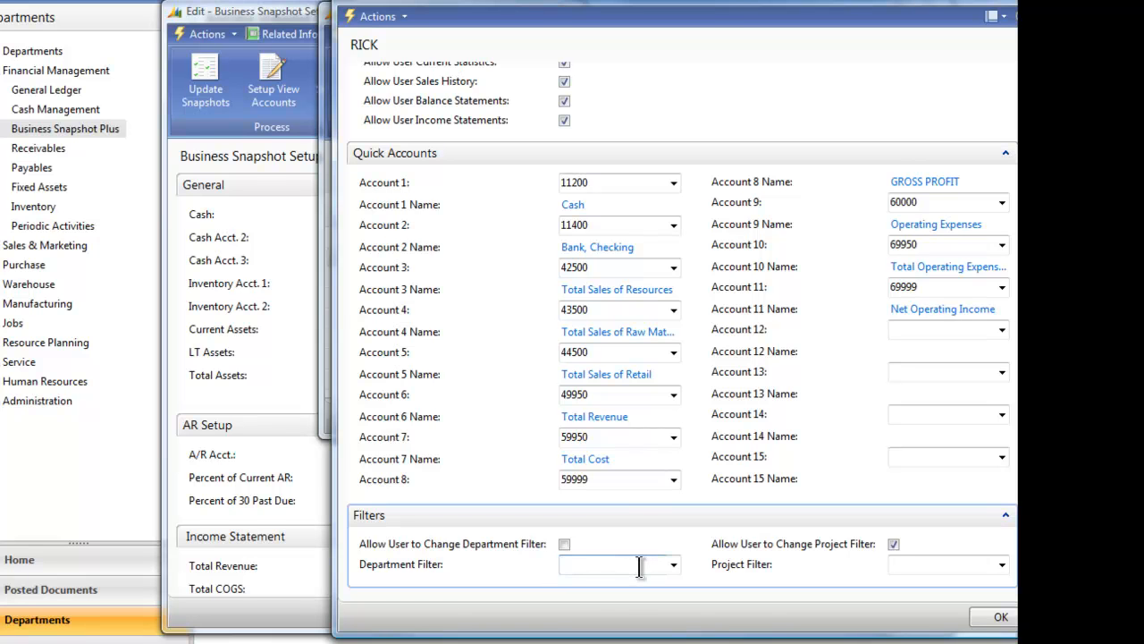
{"action": "left_click", "coordinate": [564, 544]}
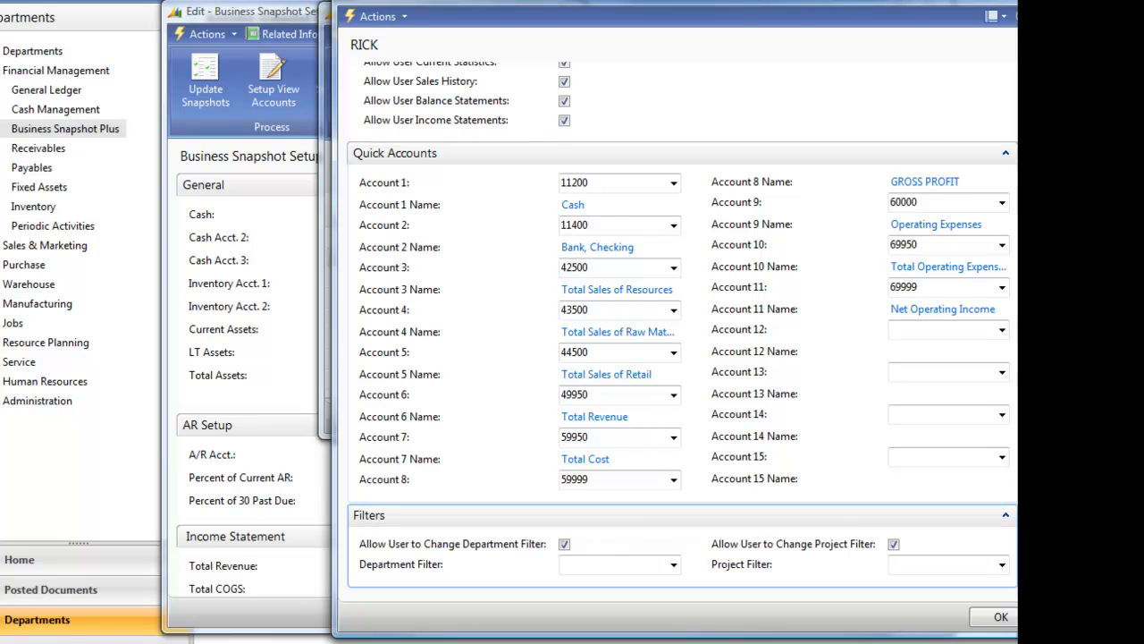
Switch the user's access to balance statements and income statements off and back on in the General section.
{"action": "scroll", "coordinate": [683, 329], "scroll_direction": "up", "scroll_amount": 1}
{"action": "scroll", "coordinate": [683, 329], "scroll_direction": "up", "scroll_amount": 3}
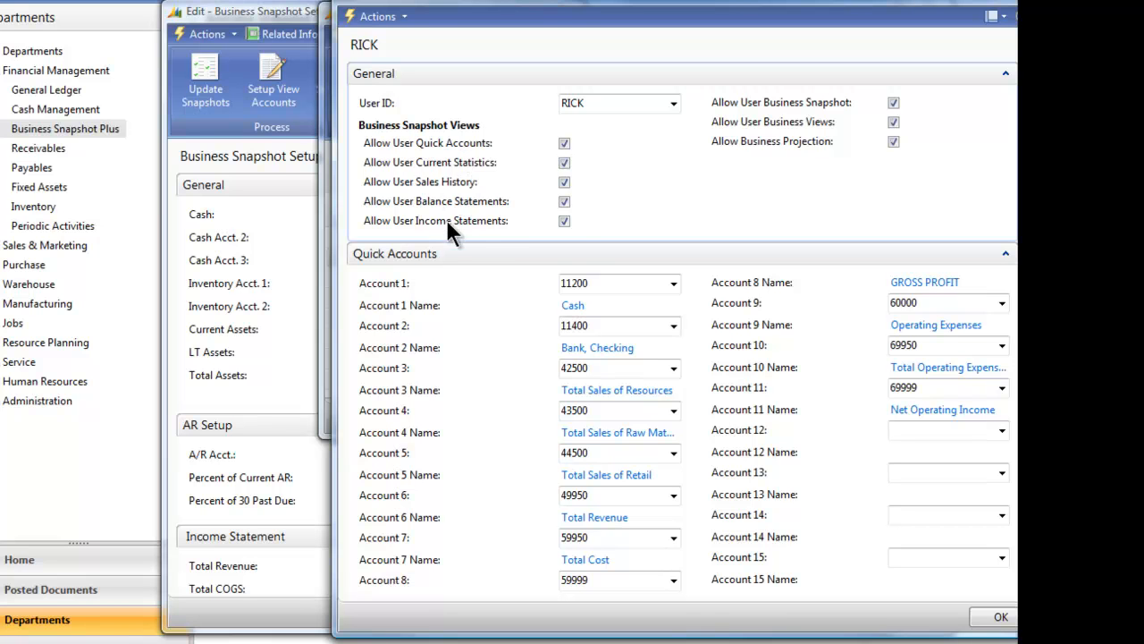
{"action": "left_click", "coordinate": [565, 201]}
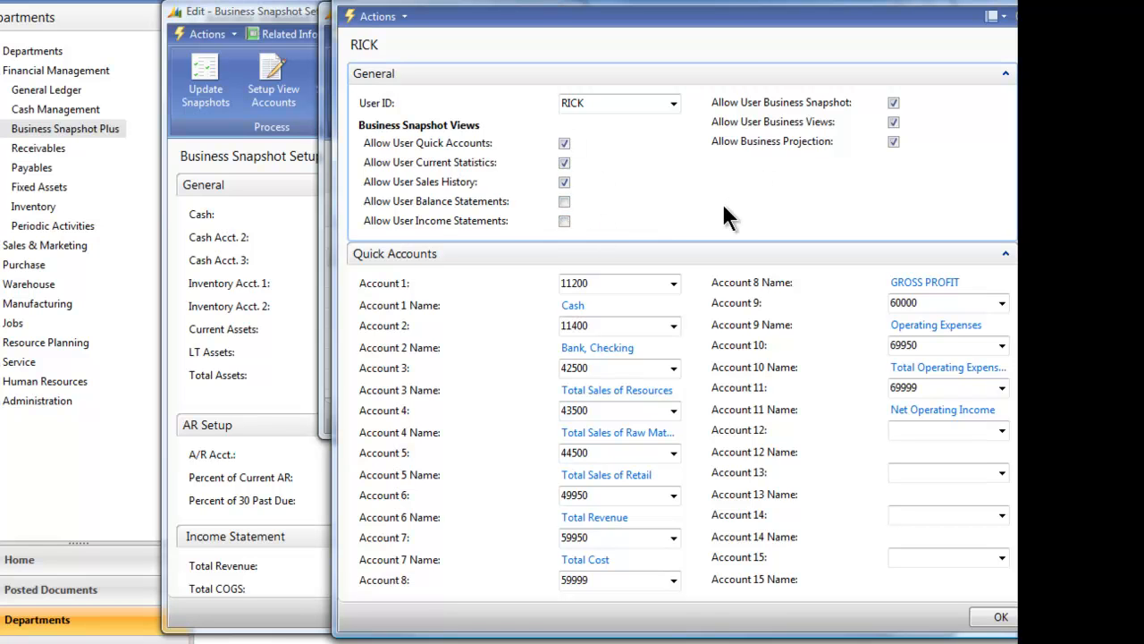
{"action": "left_click", "coordinate": [566, 205]}
Close the user's setup card and the view users list, and open the view accounts setup from Business Snapshot Setup.
{"action": "left_click", "coordinate": [995, 618]}
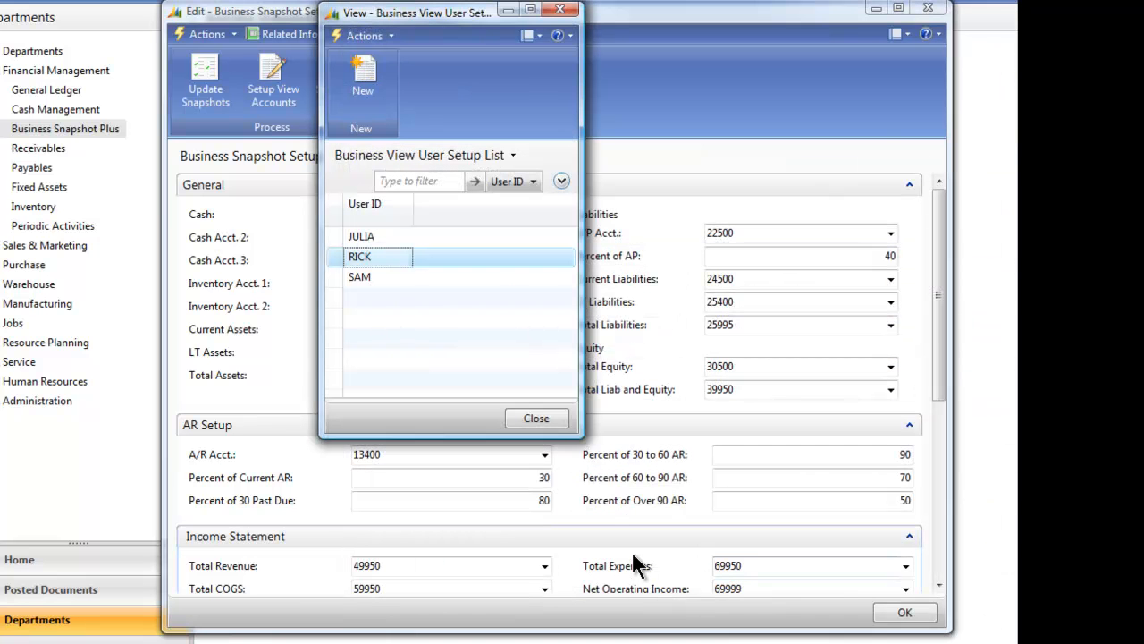
{"action": "left_click", "coordinate": [536, 417]}
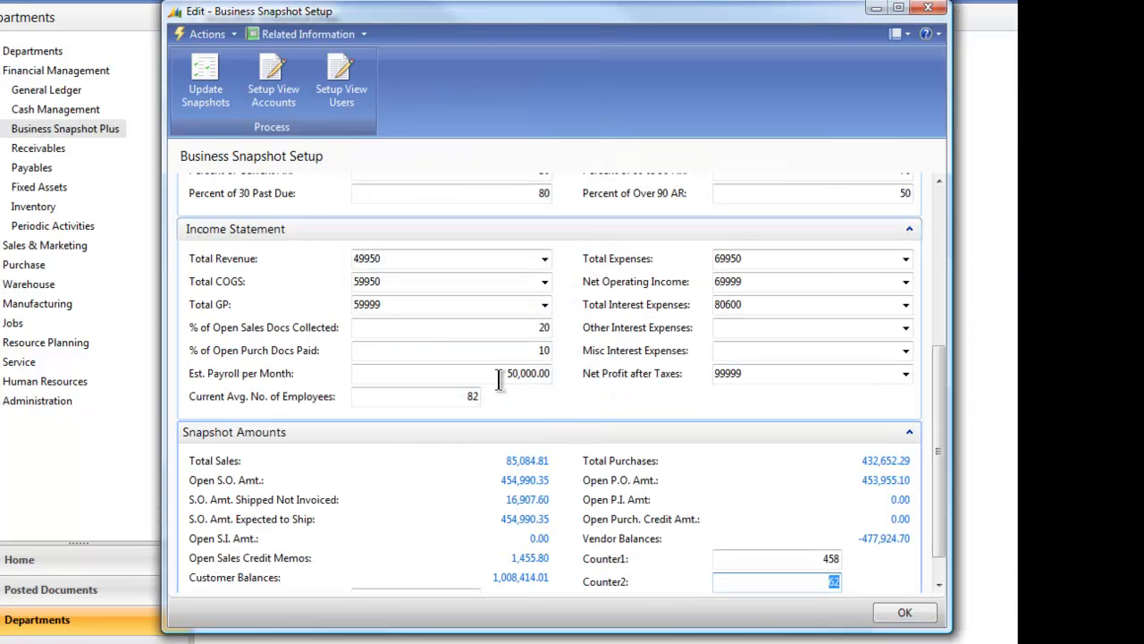
{"action": "left_click", "coordinate": [266, 71]}
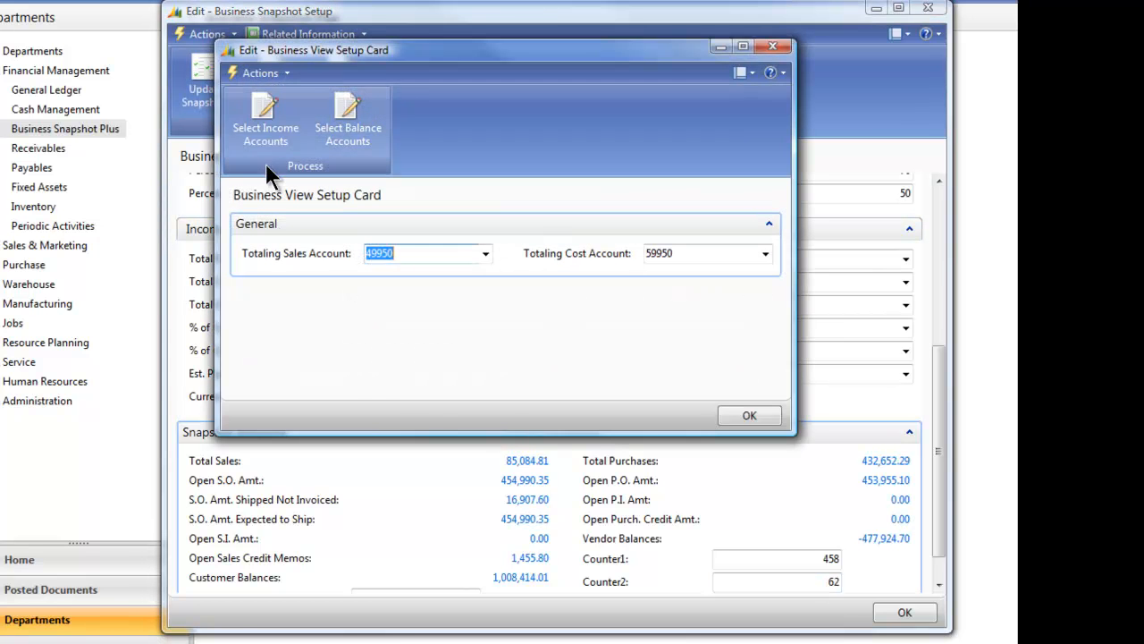
Review which income statement accounts are included in the business views, starting with Revenue, and close the accounts list.
{"action": "left_click", "coordinate": [258, 159]}
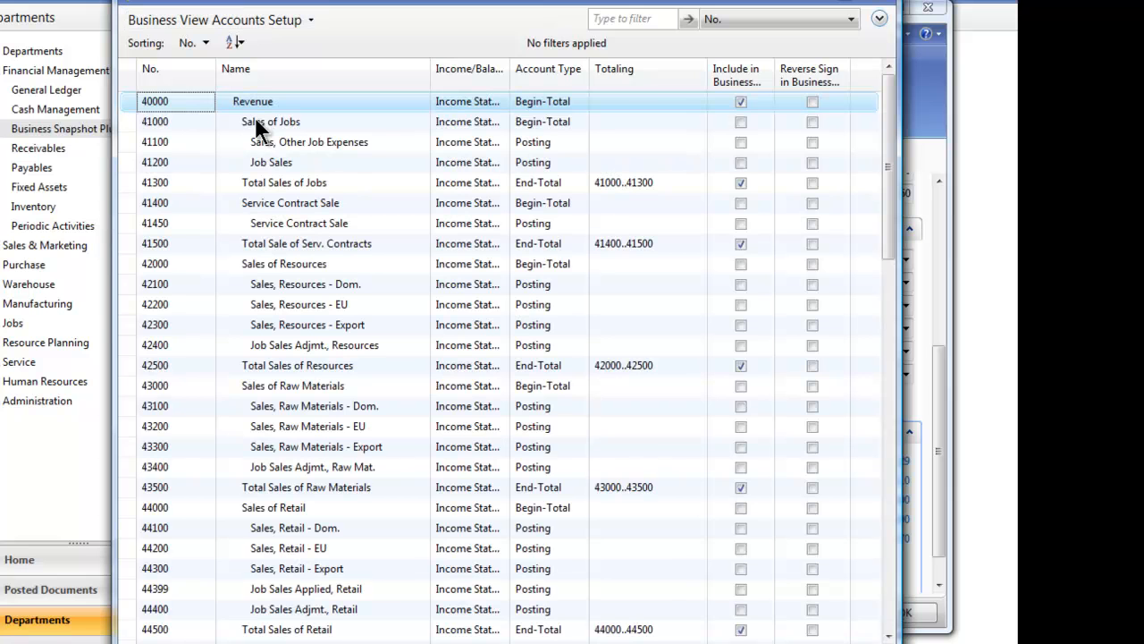
{"action": "left_click", "coordinate": [740, 101]}
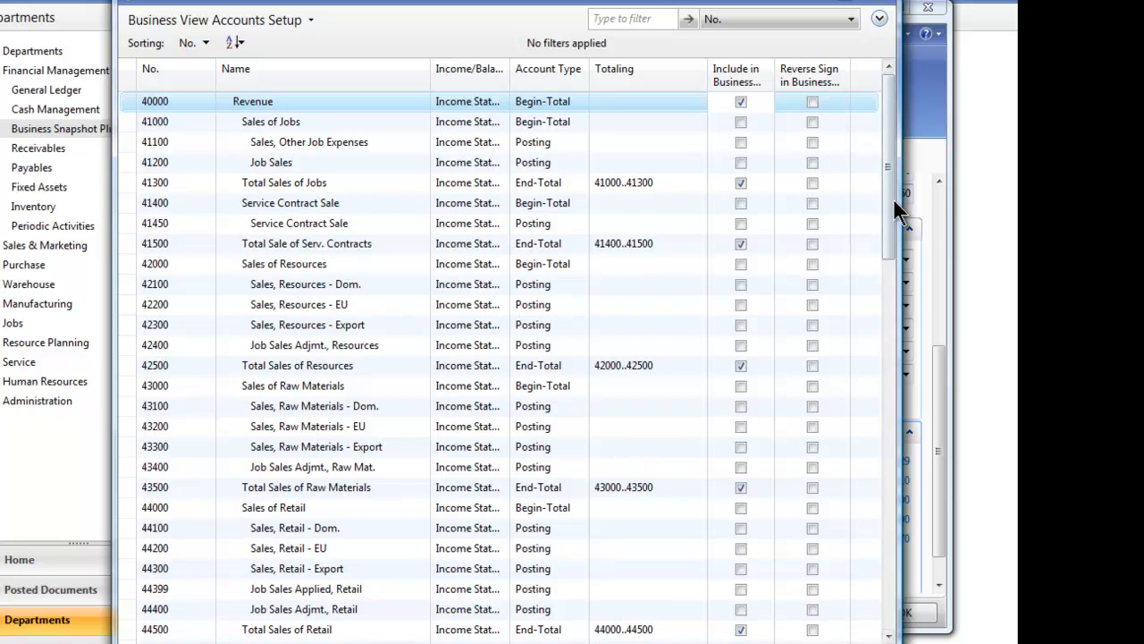
{"action": "left_click", "coordinate": [848, 642]}
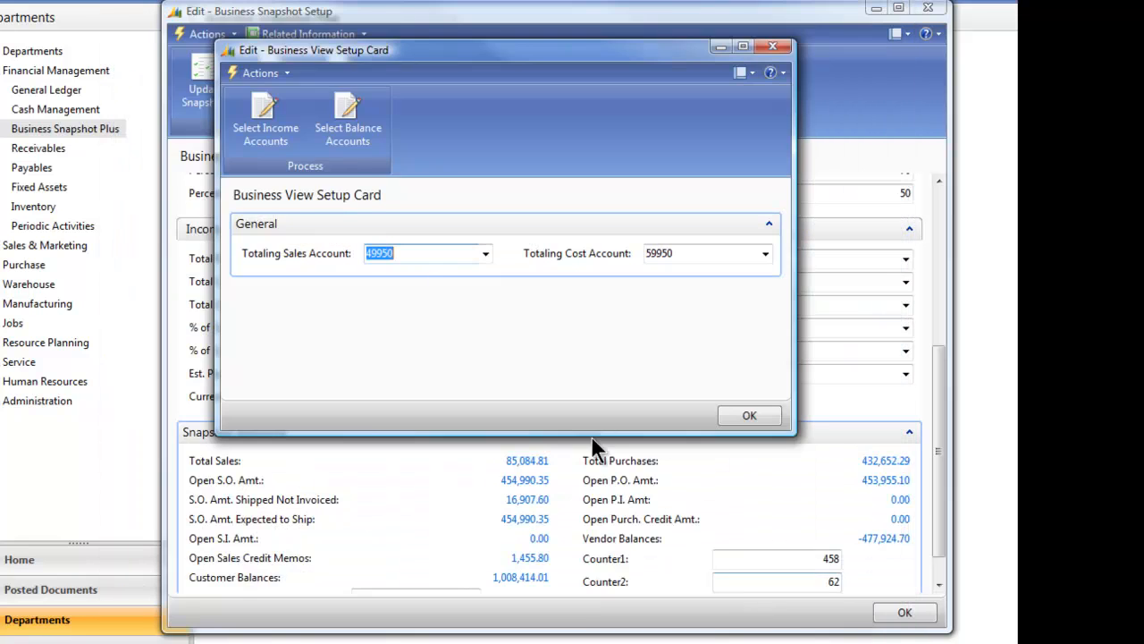
Review the balance sheet accounts included in the business views down to the equity accounts, and close the list and the Business View Setup Card.
{"action": "left_click", "coordinate": [345, 117]}
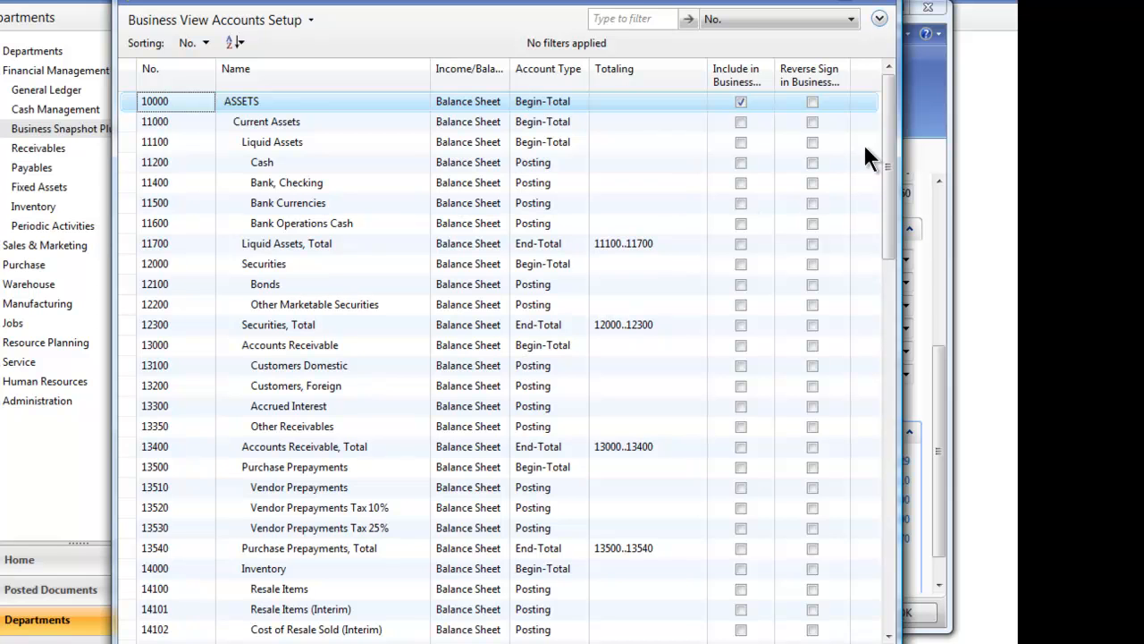
{"action": "left_click_drag", "start_coordinate": [886, 116], "coordinate": [626, 532]}
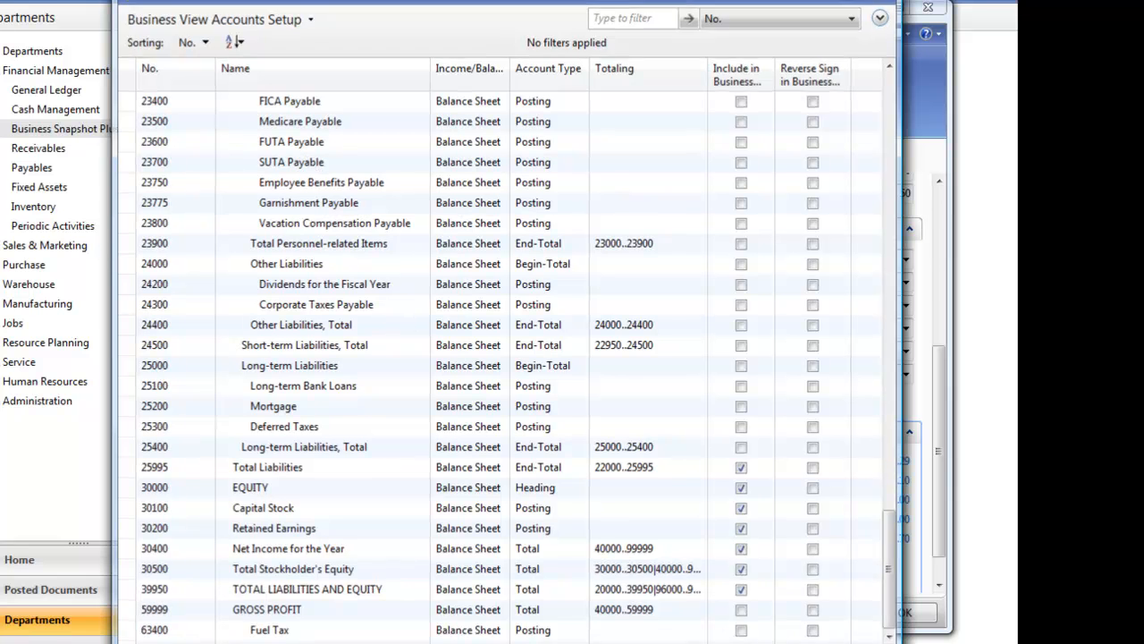
{"action": "key", "text": "Escape"}
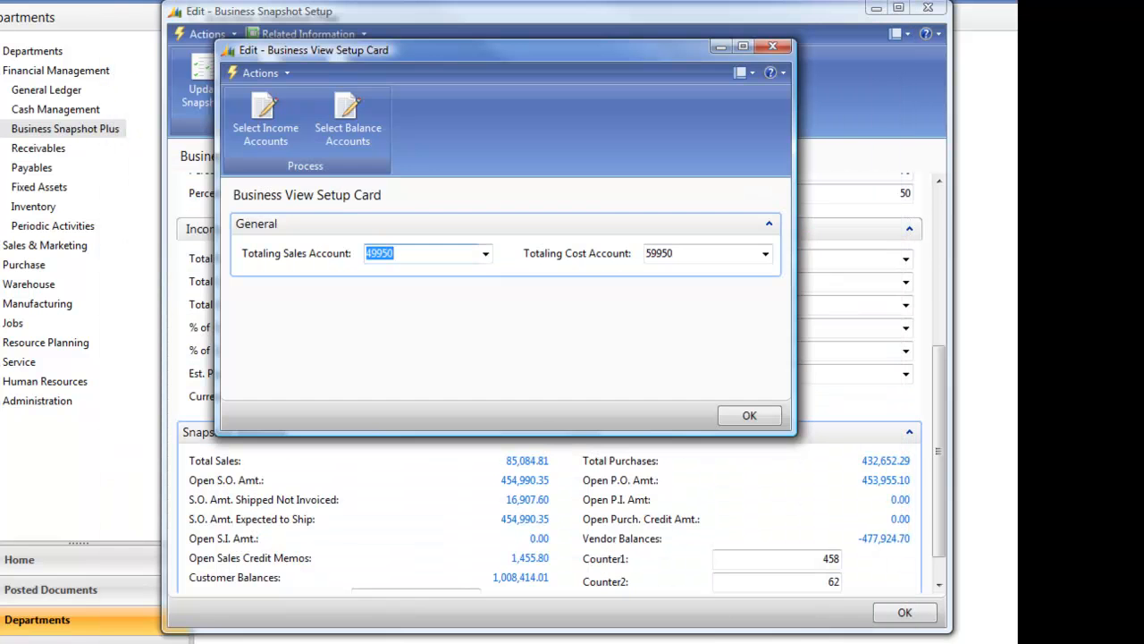
{"action": "left_click", "coordinate": [747, 416]}
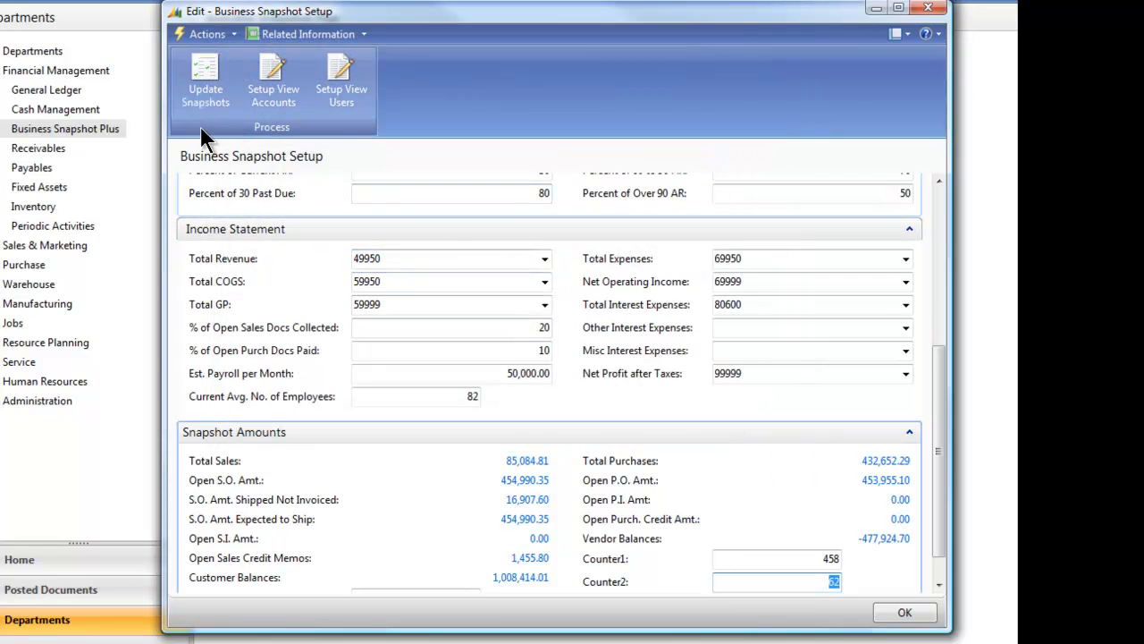
Open Setup View Accounts from the Business Views Setup related information and close the resulting card.
{"action": "left_click", "coordinate": [288, 32]}
{"action": "mouse_move", "coordinate": [293, 55]}
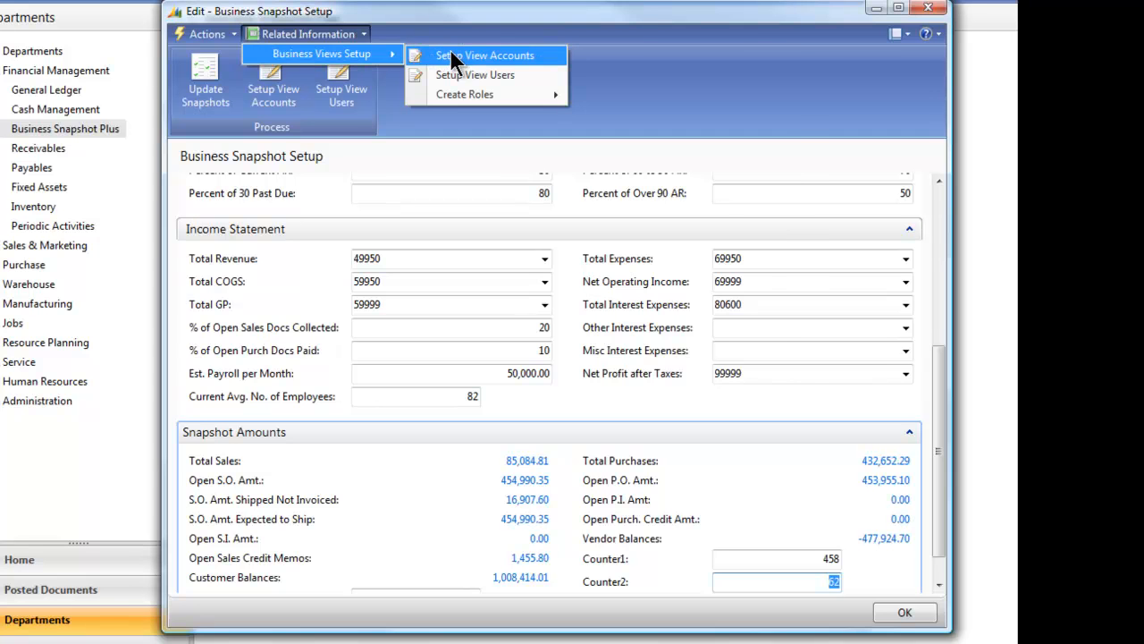
{"action": "left_click", "coordinate": [476, 55]}
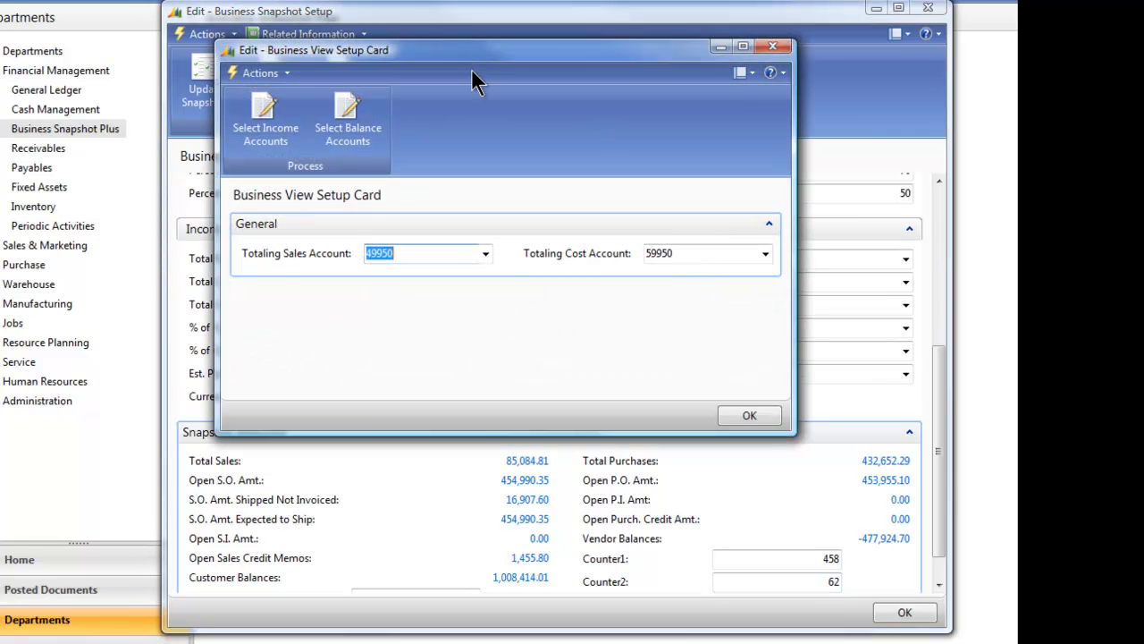
{"action": "left_click", "coordinate": [772, 45]}
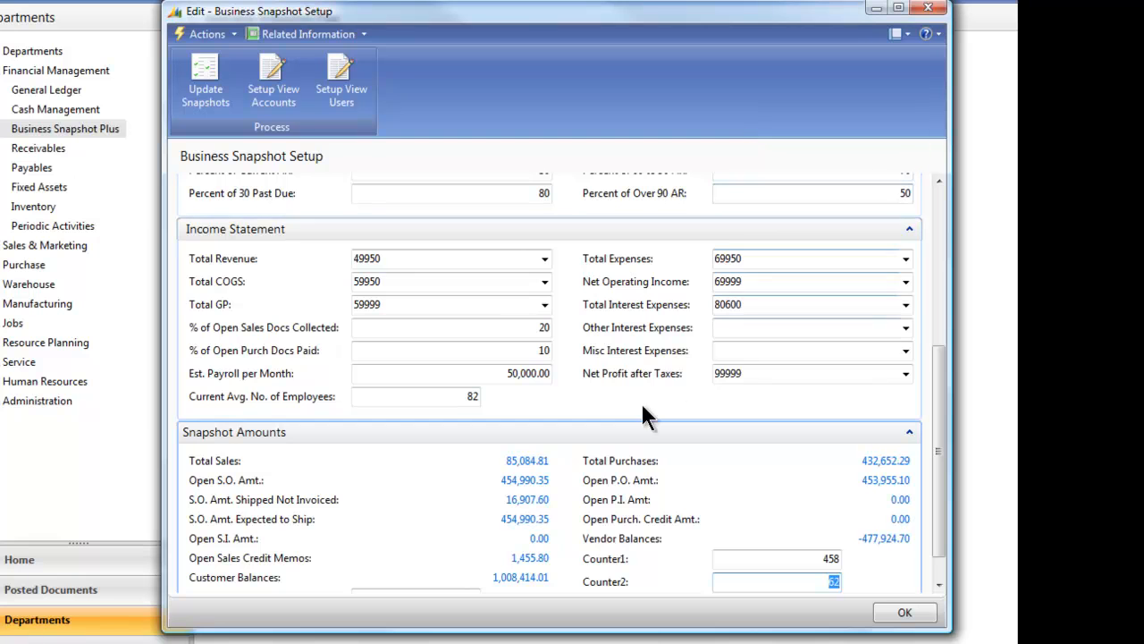
Close Business Snapshot Setup and reopen it from the Business Snapshot Plus administration tasks.
{"action": "left_click", "coordinate": [901, 615]}
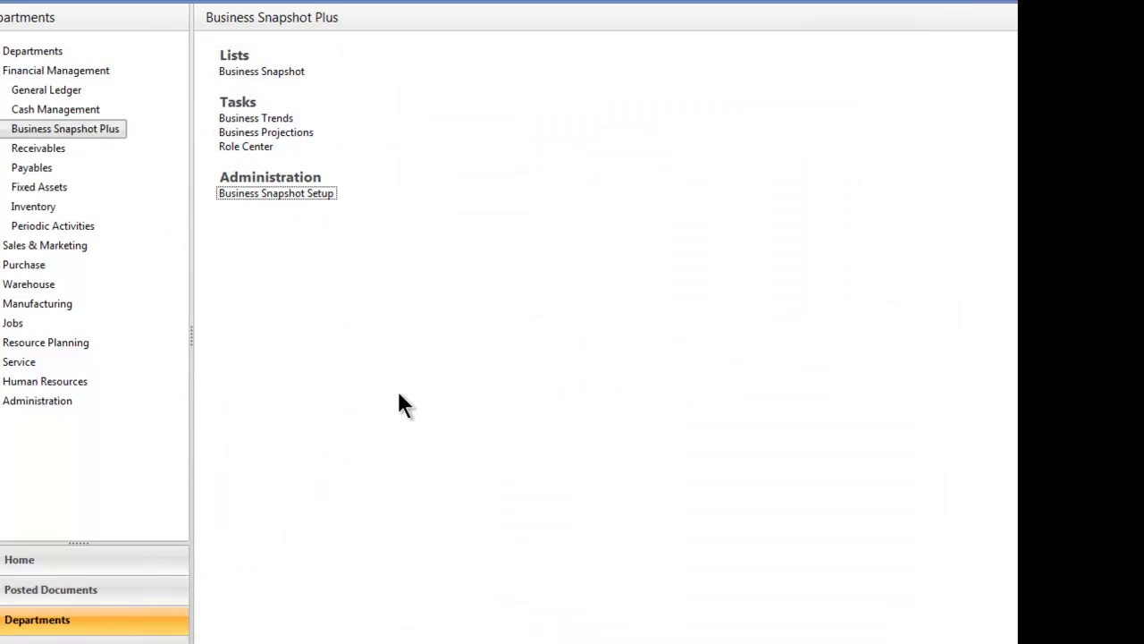
{"action": "left_click", "coordinate": [279, 196]}
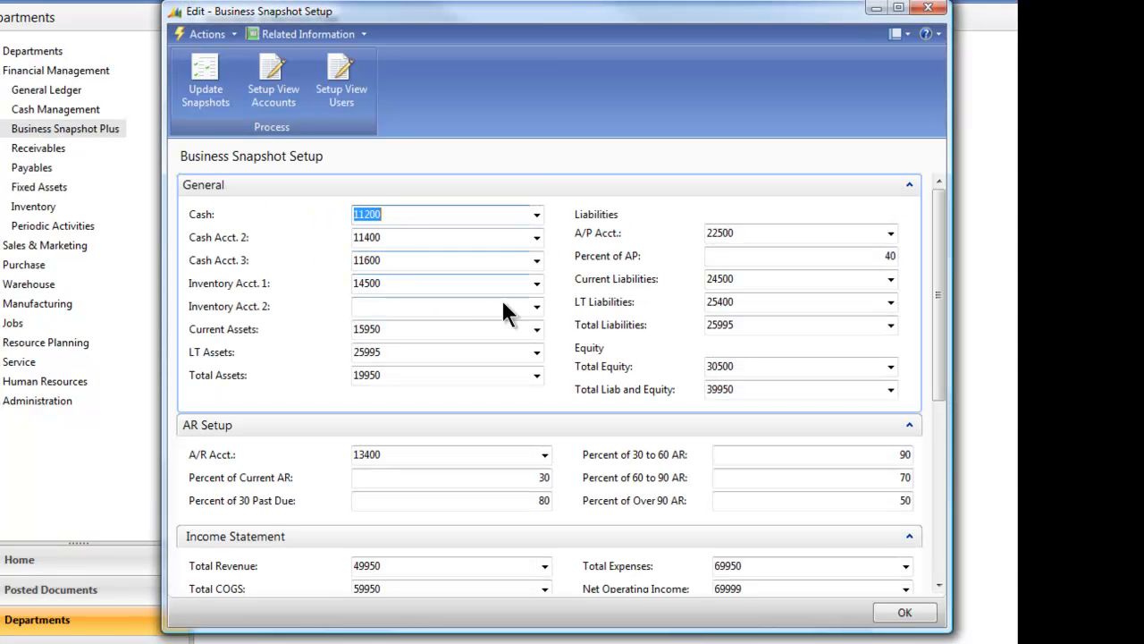